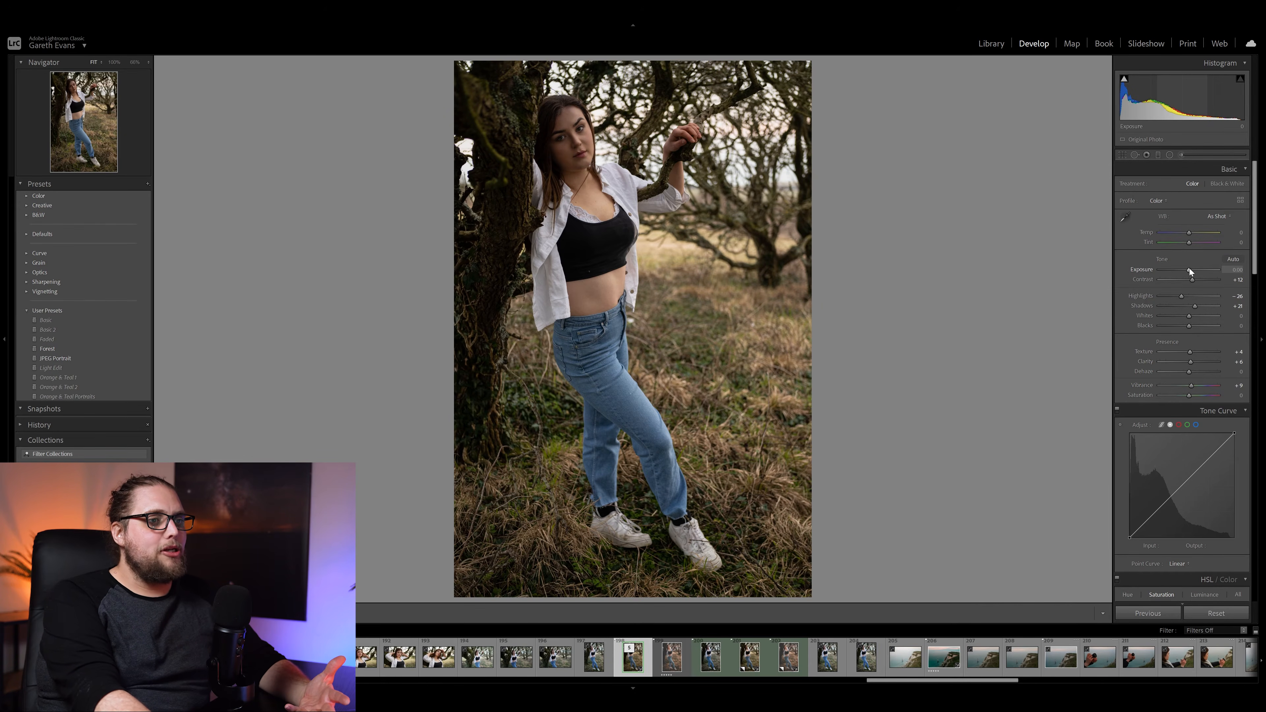
# Raise the portrait's exposure to +0.43 and lower the highlights to -54
pyautogui.moveTo(1189, 269); pyautogui.dragTo(1174, 296)
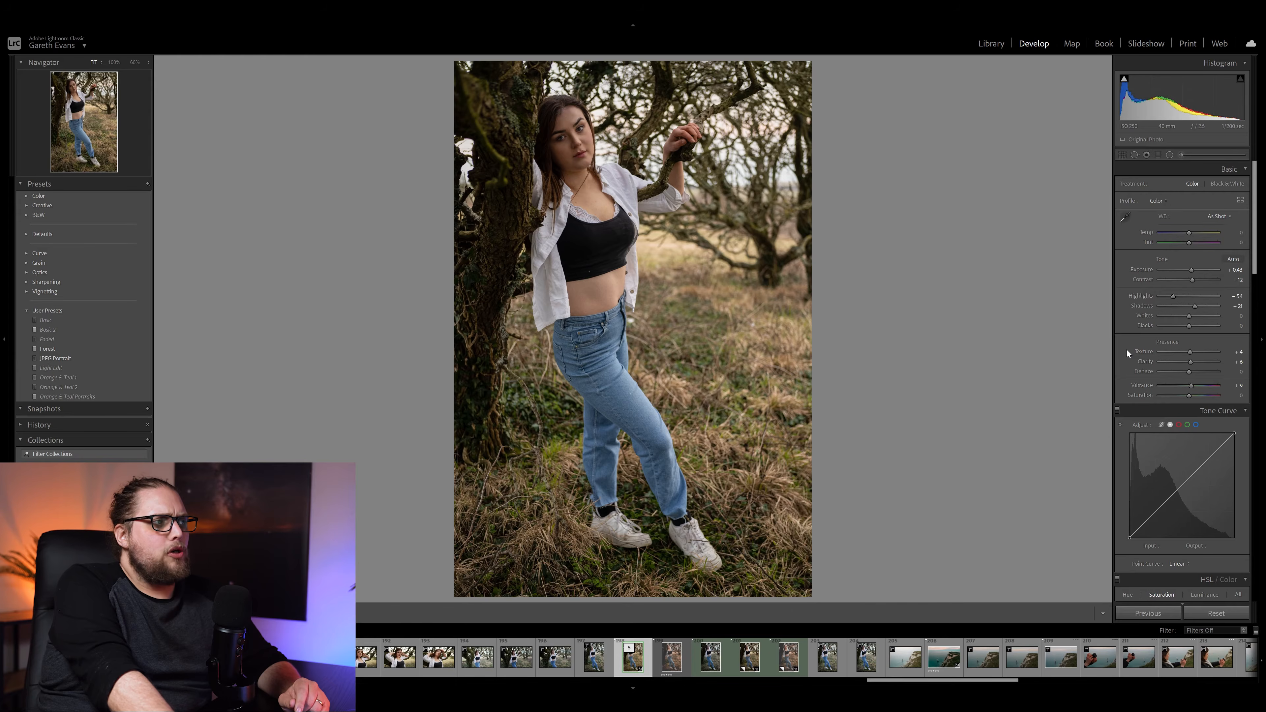
# Shift the HSL hues: orange -8, yellow -34, green -60, aqua +3 and blue -5
pyautogui.scroll(-3, 1126, 349)
pyautogui.scroll(-3, 1126, 349)
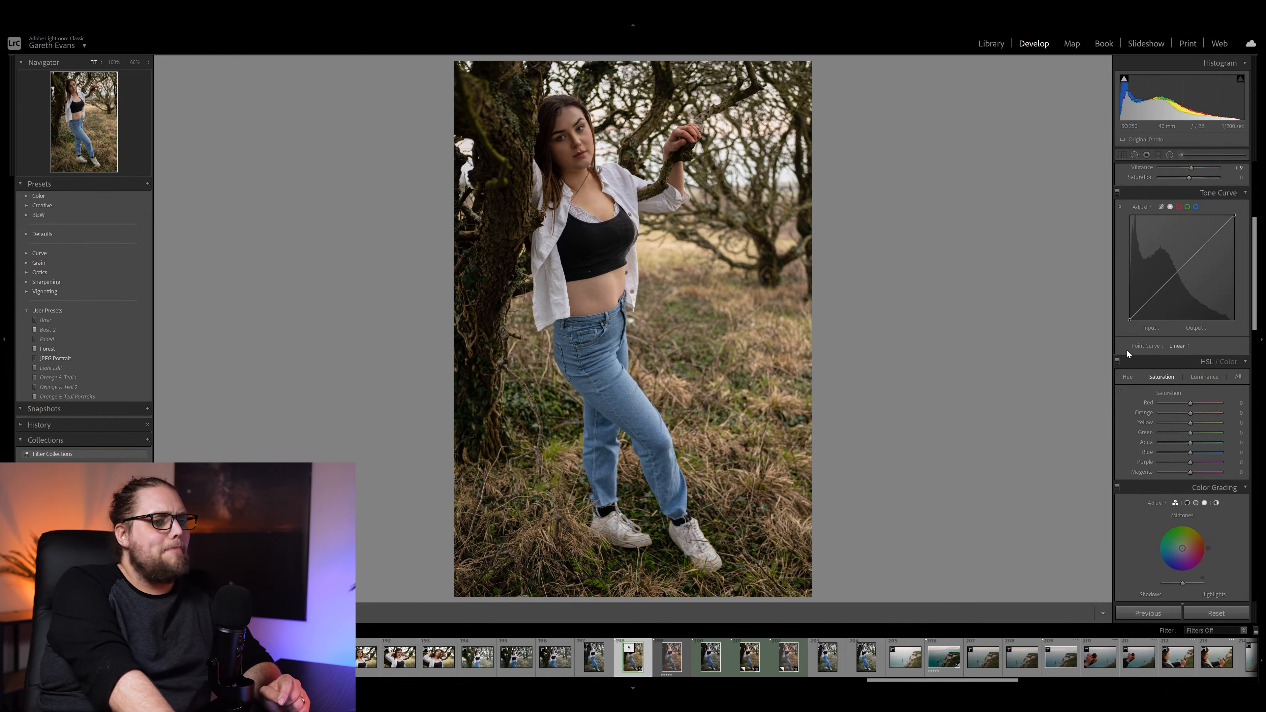
pyautogui.scroll(-3, 1126, 350)
pyautogui.click(1128, 268)
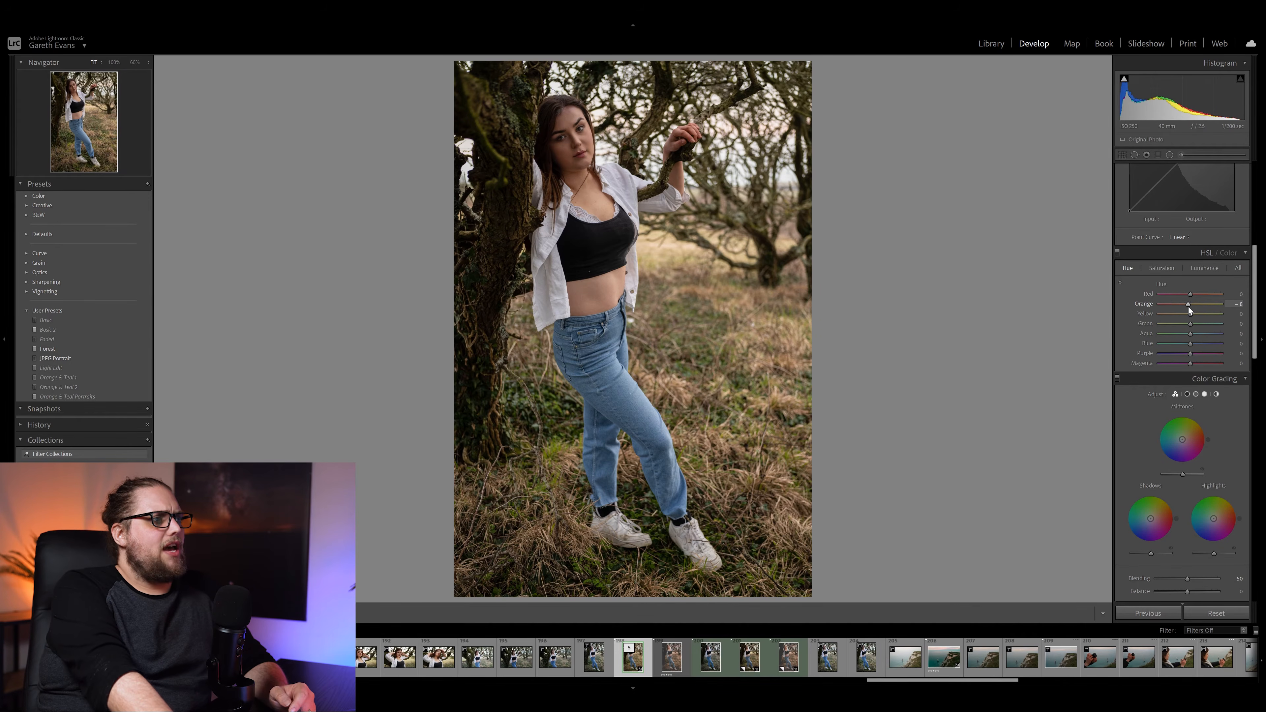
pyautogui.moveTo(1190, 317); pyautogui.dragTo(1178, 317)
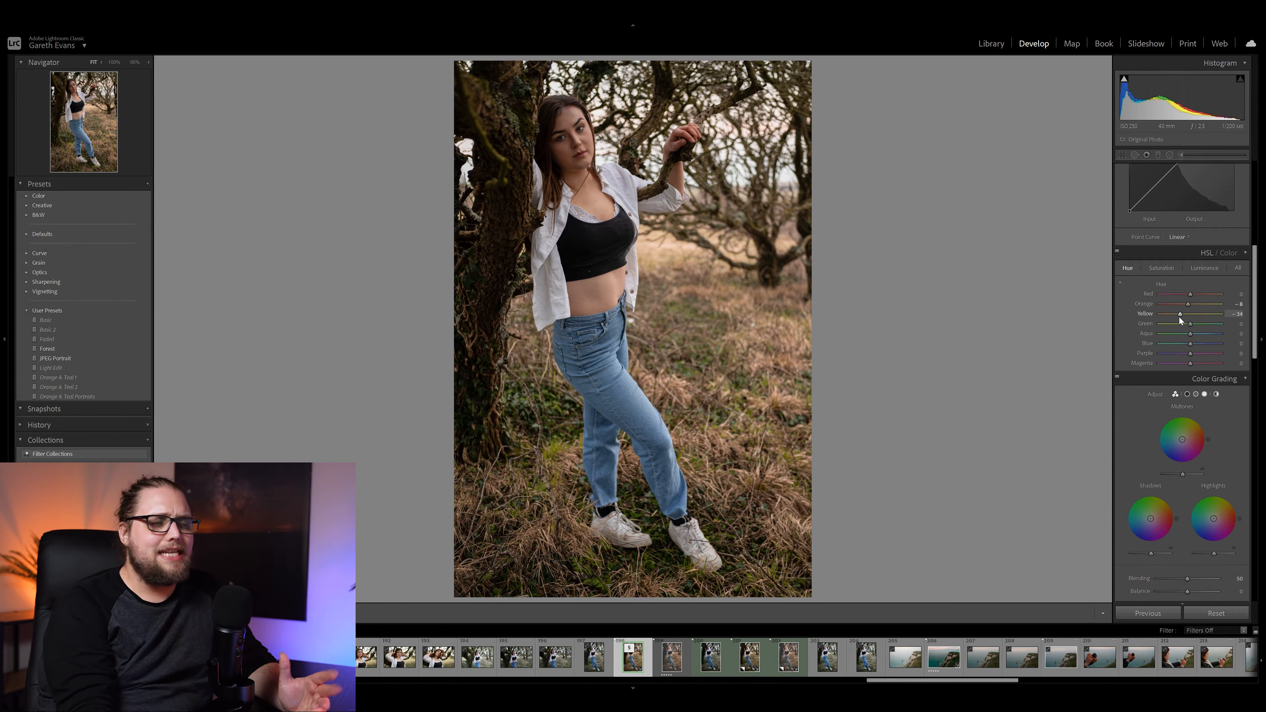
pyautogui.moveTo(1190, 324); pyautogui.dragTo(1183, 325)
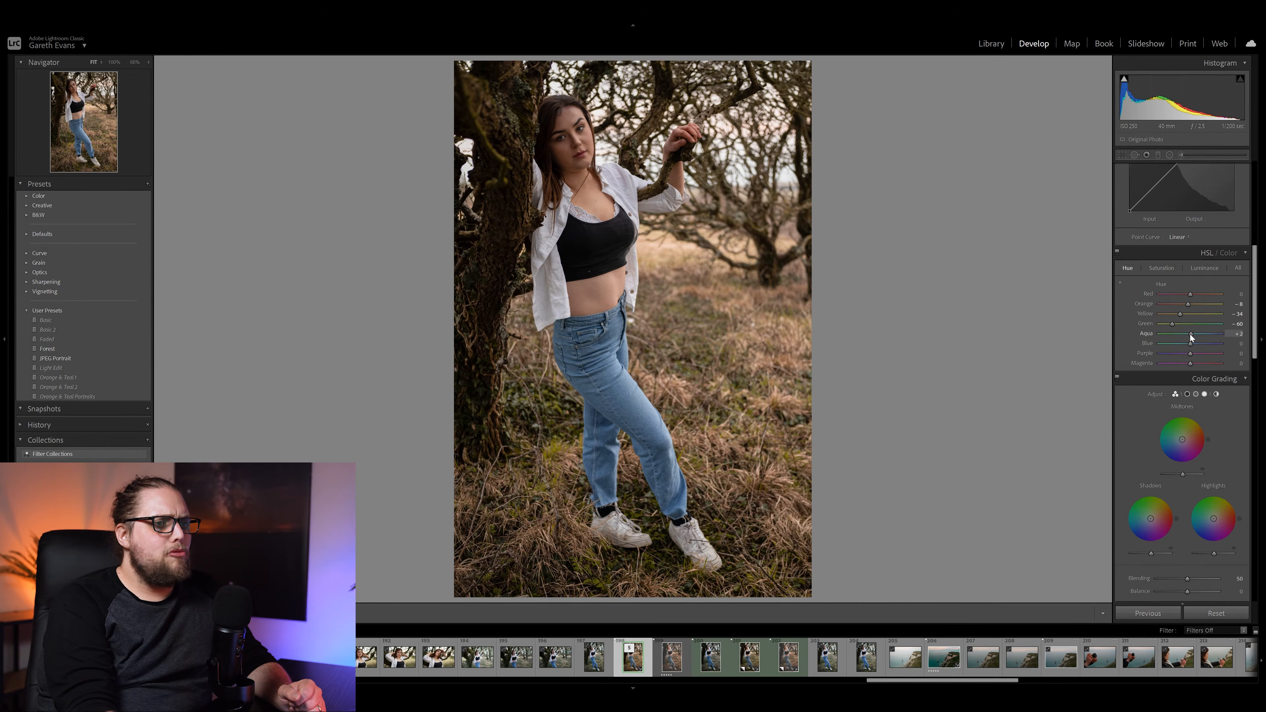
pyautogui.moveTo(1190, 343); pyautogui.dragTo(1188, 344)
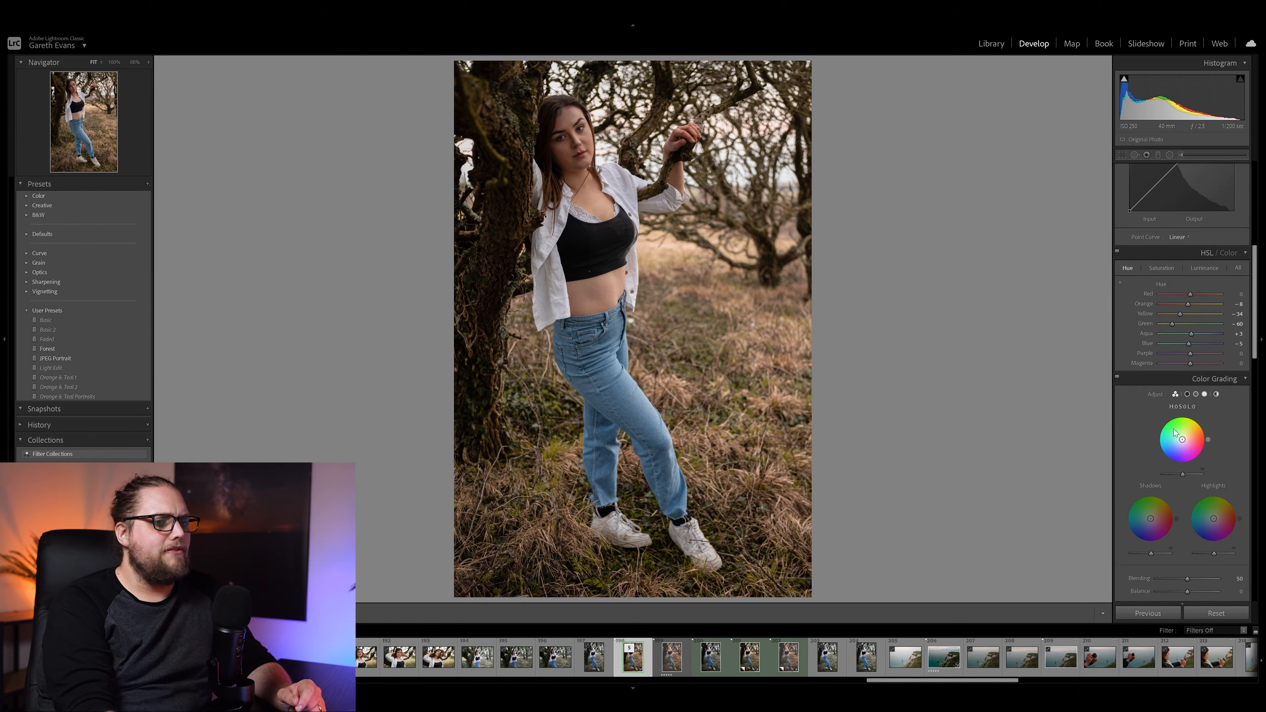
# Add a post-crop vignette of -12 and set the calibration hues to +15 for the red primary and -15 for the blue primary
pyautogui.scroll(-3, 1191, 445)
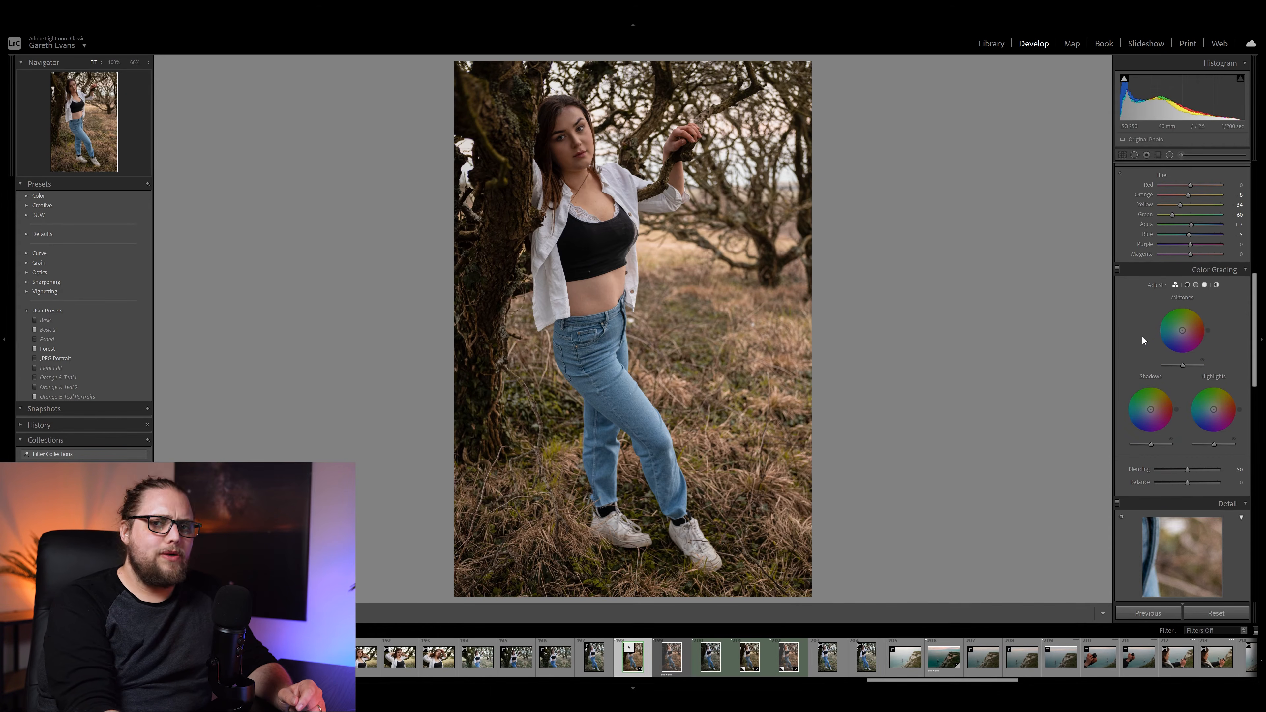
pyautogui.scroll(-6, 1136, 336)
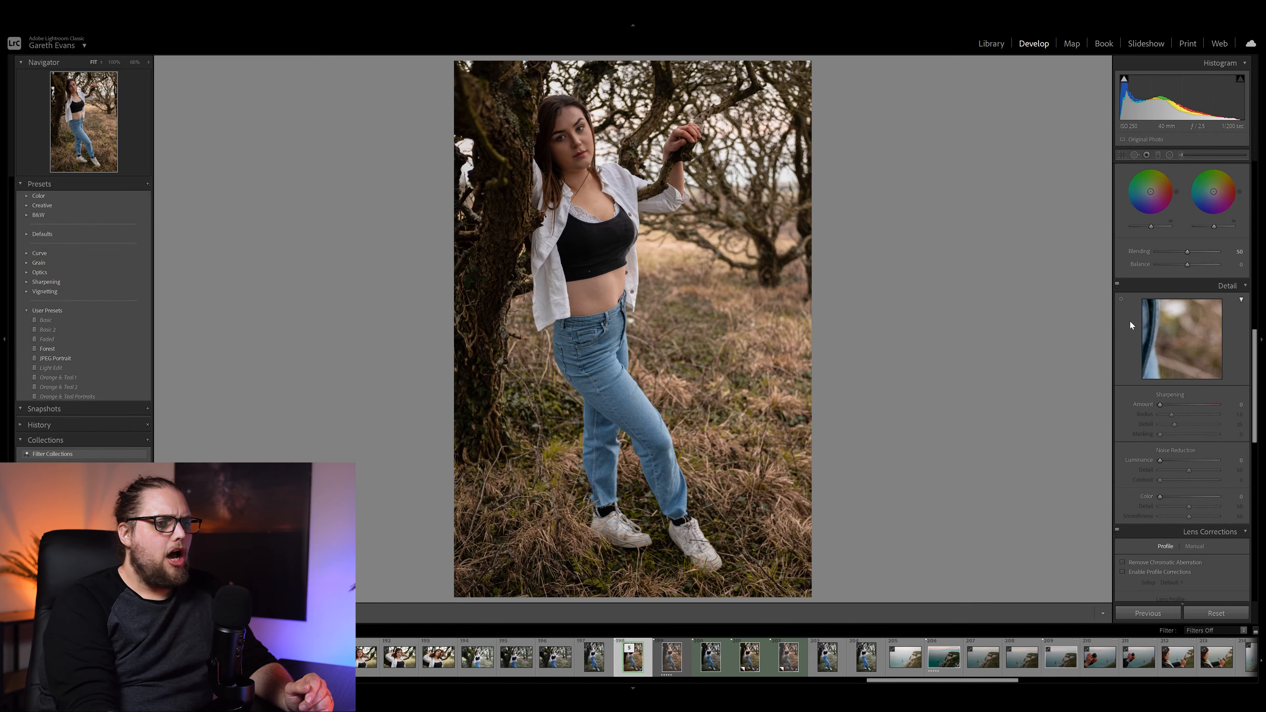
pyautogui.scroll(-5, 1129, 321)
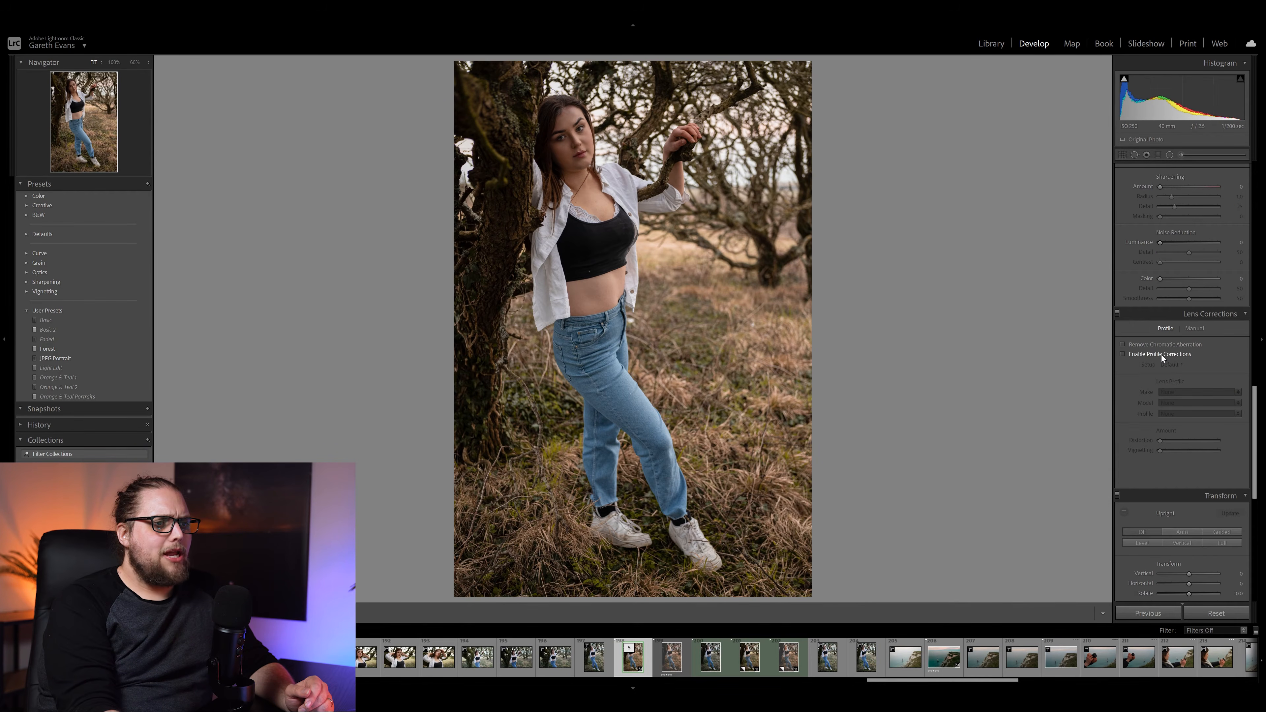
pyautogui.scroll(-3, 1161, 357)
pyautogui.scroll(-7, 1140, 427)
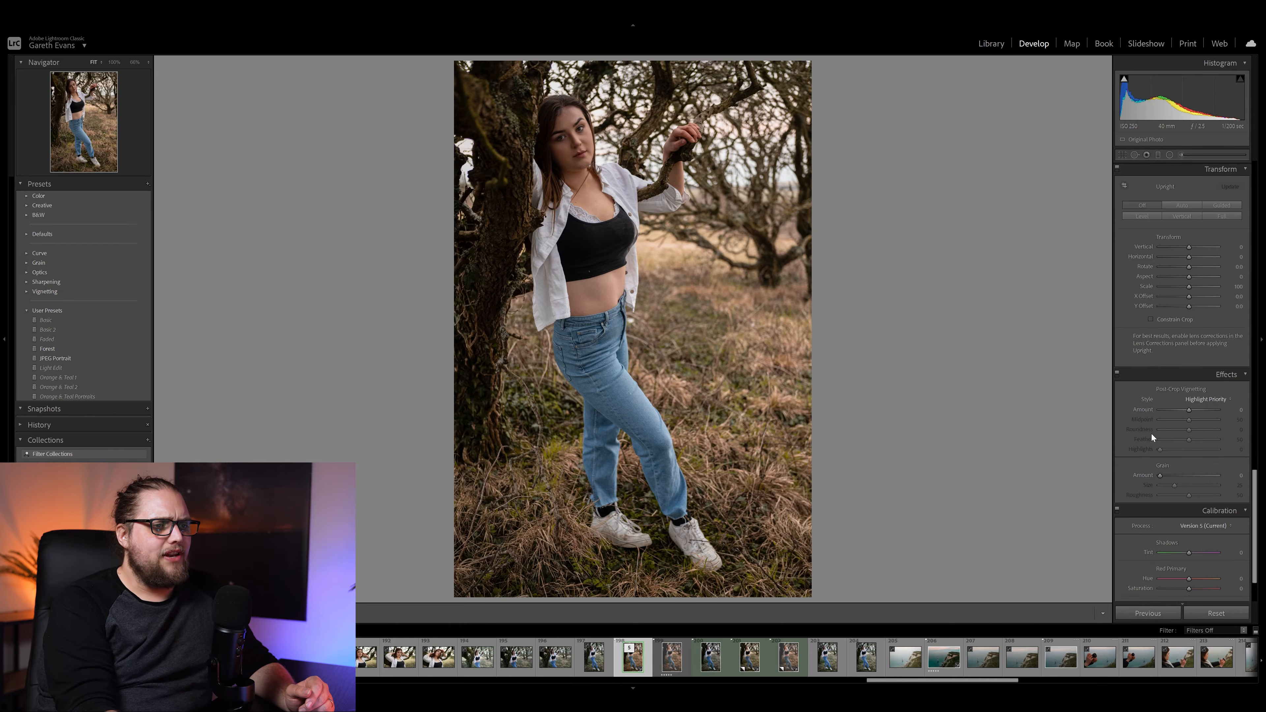
pyautogui.moveTo(1195, 344); pyautogui.dragTo(1187, 342)
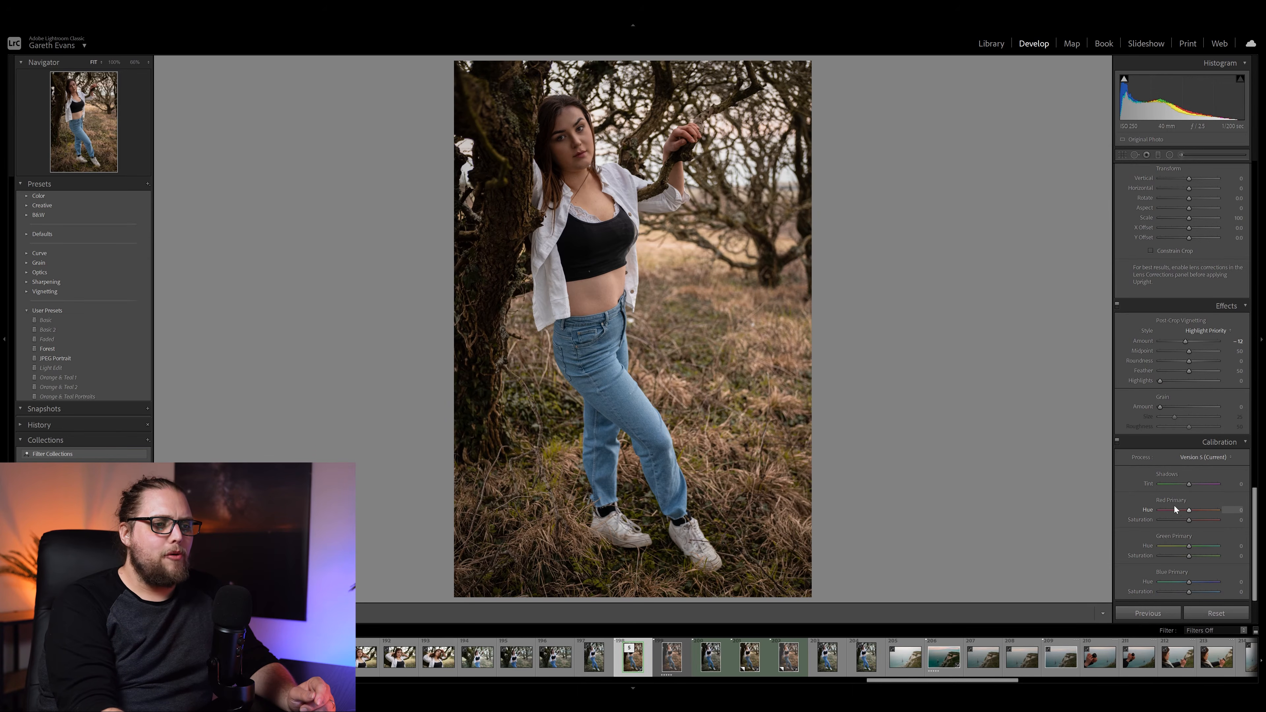
pyautogui.moveTo(1188, 513); pyautogui.dragTo(1192, 513)
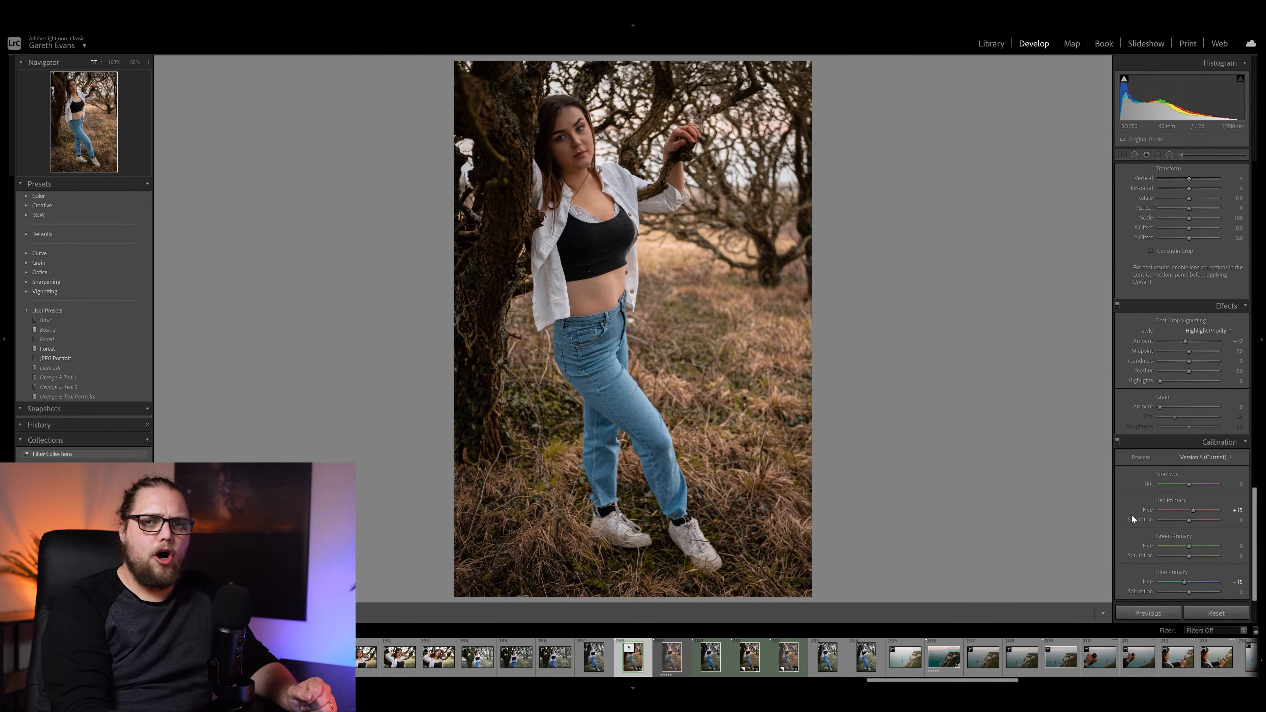
# Compare the edited photo with its original, first by toggling the before view and in a side-by-side before/after view
pyautogui.press('\\')
pyautogui.press('\\')
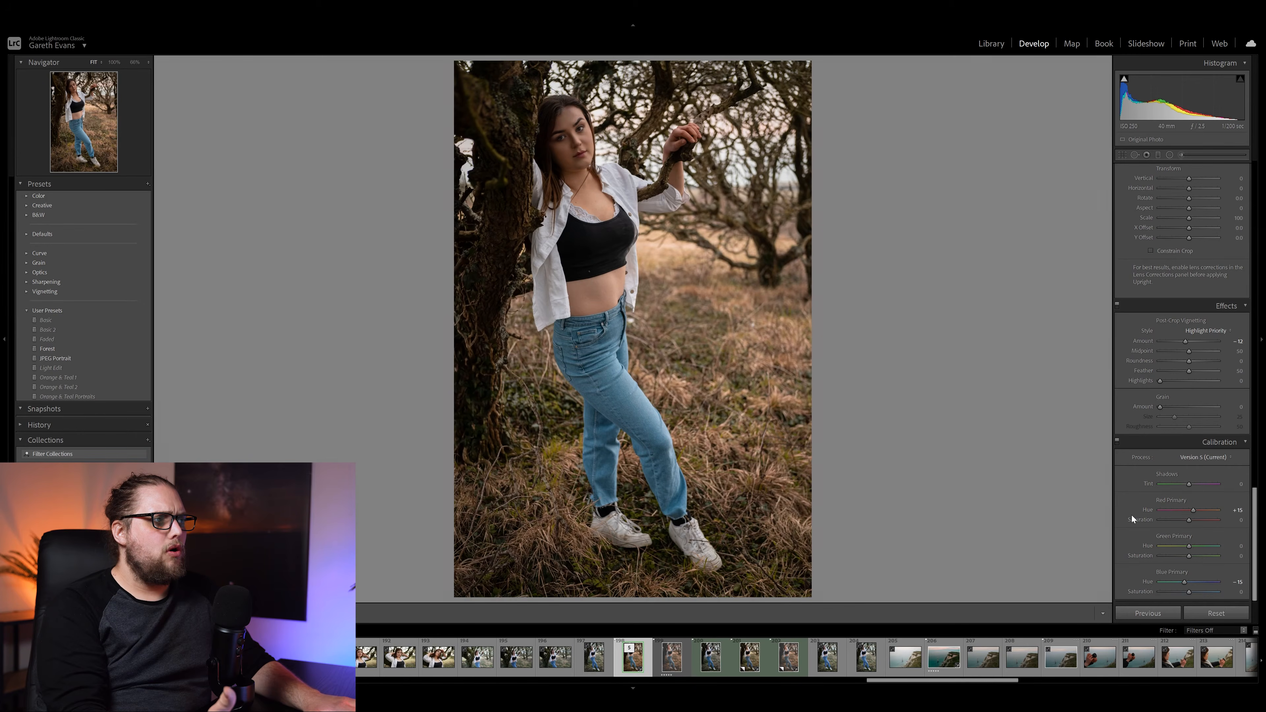
pyautogui.press('y')
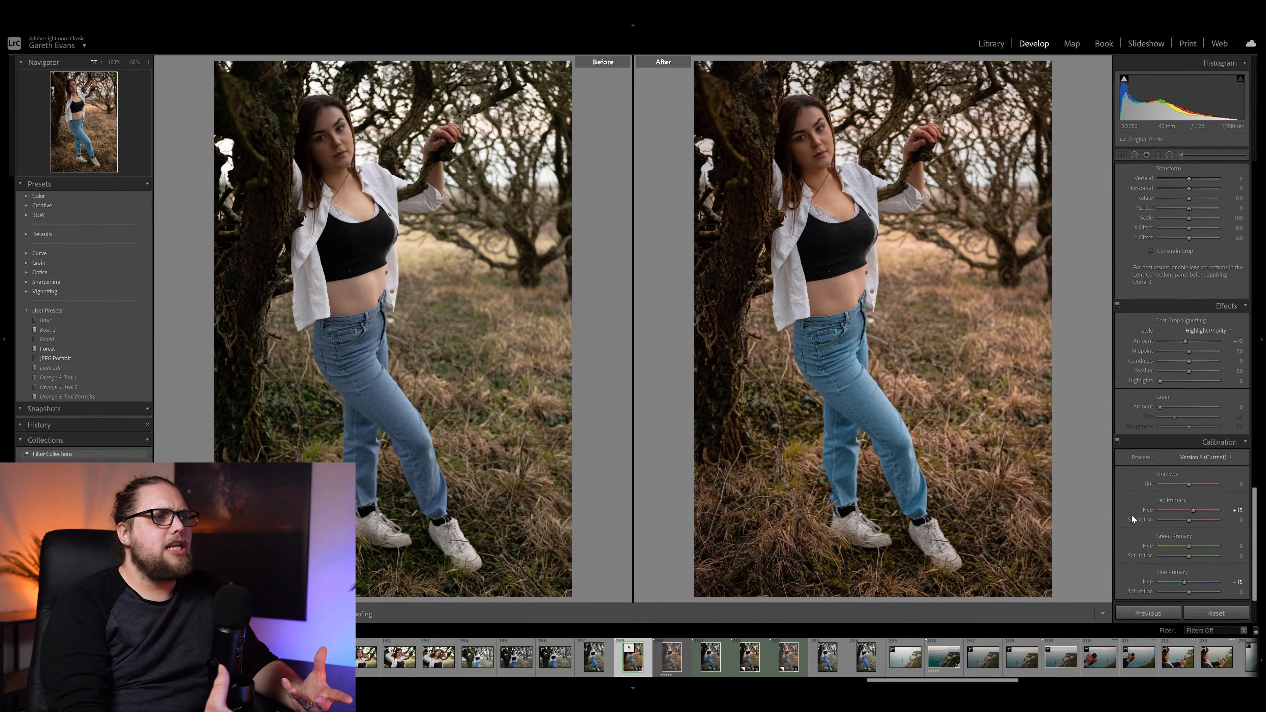
pyautogui.press('y')
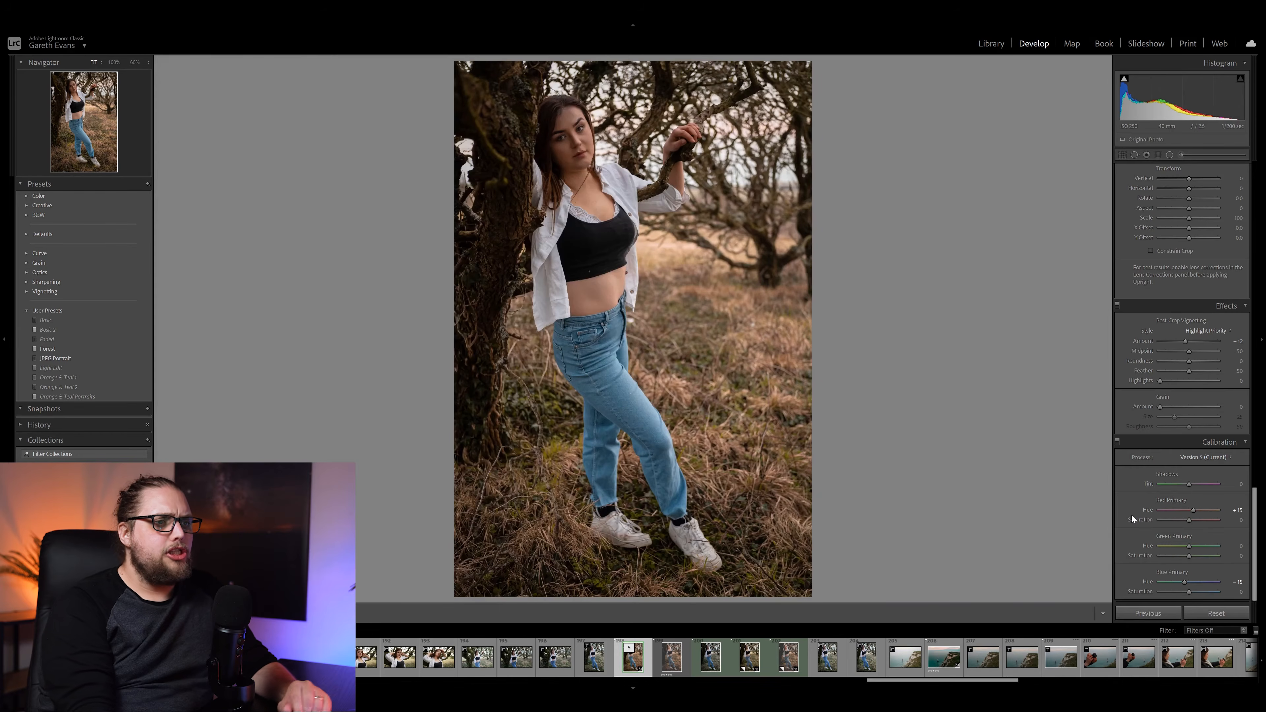
# Place a radial filter with reset effect settings around the woman's face, invert it and raise its exposure to about 0.46
pyautogui.scroll(15, 1126, 380)
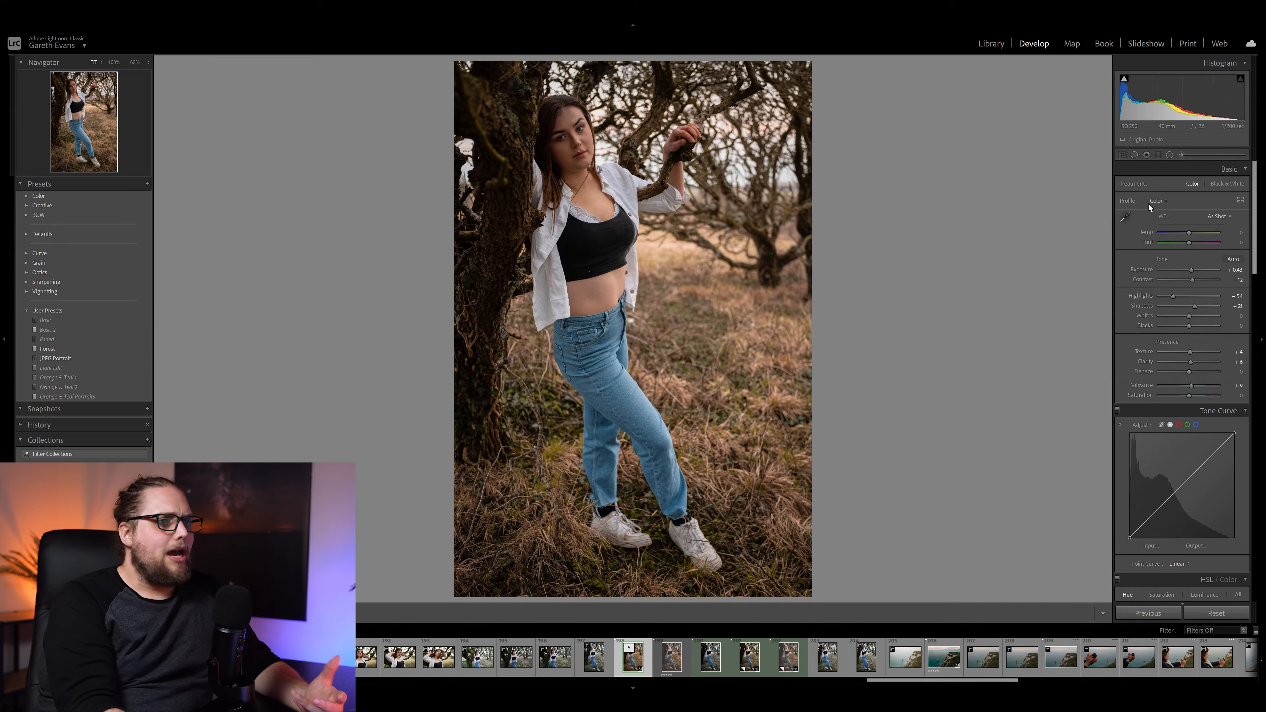
pyautogui.click(1168, 154)
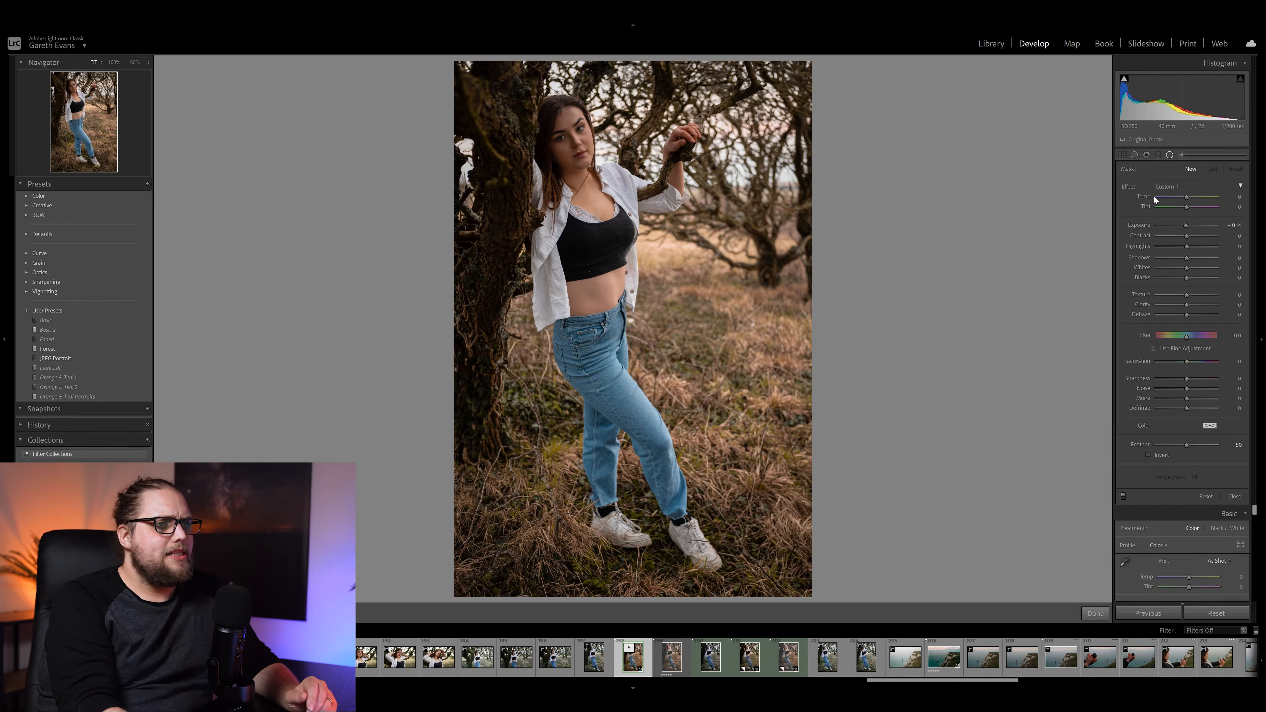
pyautogui.doubleClick(1130, 186)
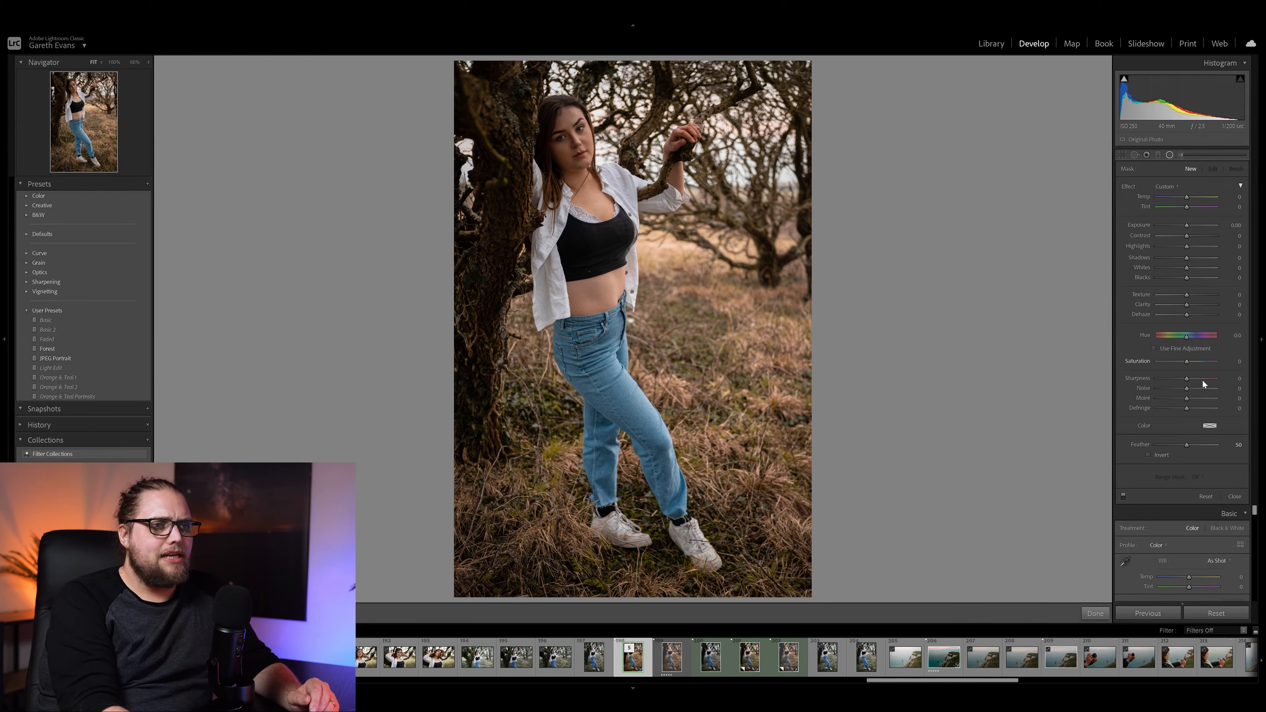
pyautogui.moveTo(560, 128)
pyautogui.mouseDown()
pyautogui.moveTo(606, 178)
pyautogui.moveTo(597, 156)
pyautogui.mouseUp()
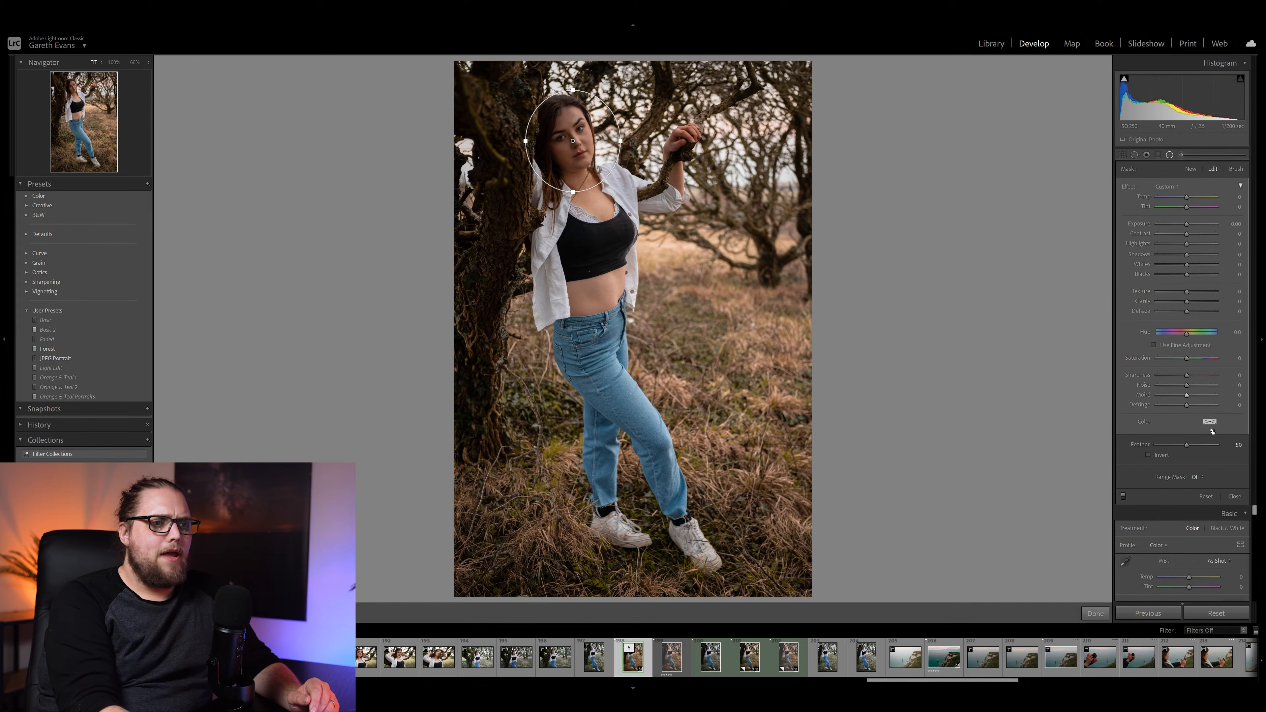
pyautogui.click(1170, 455)
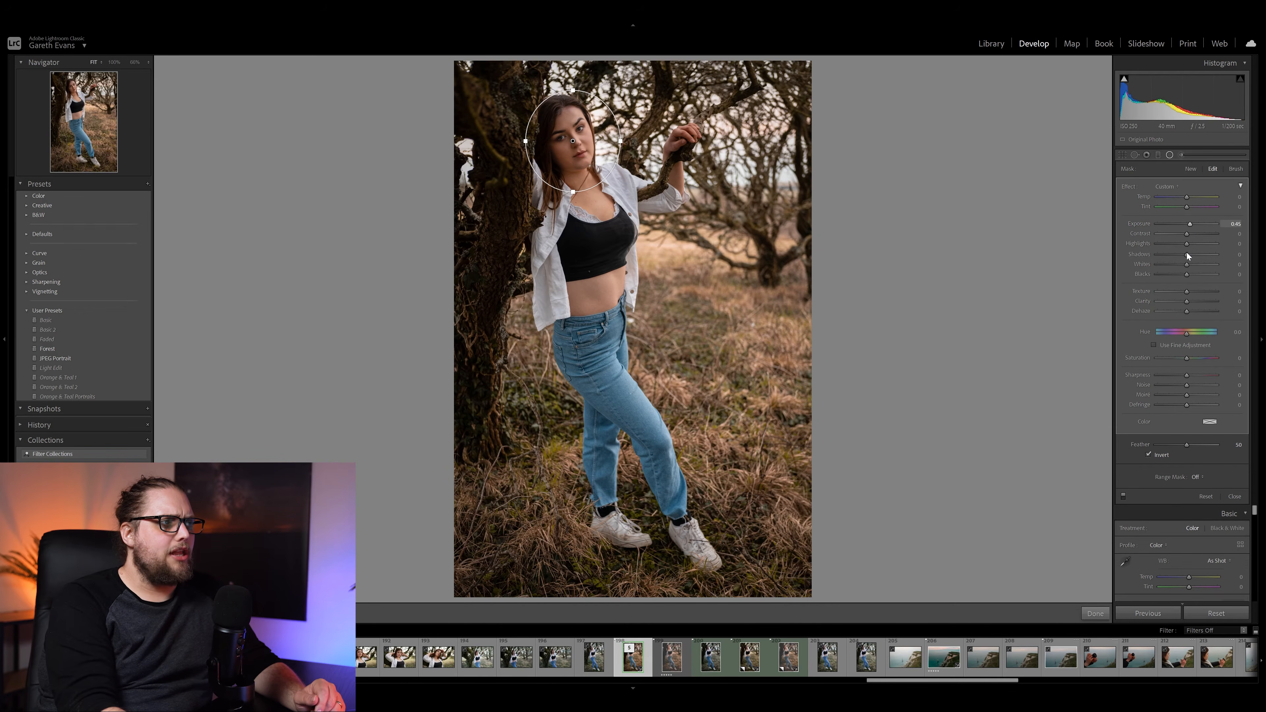
# Add a second, larger radial filter around the head and darken the area outside it with exposure -0.27
pyautogui.click(1191, 168)
pyautogui.moveTo(558, 123); pyautogui.dragTo(615, 183)
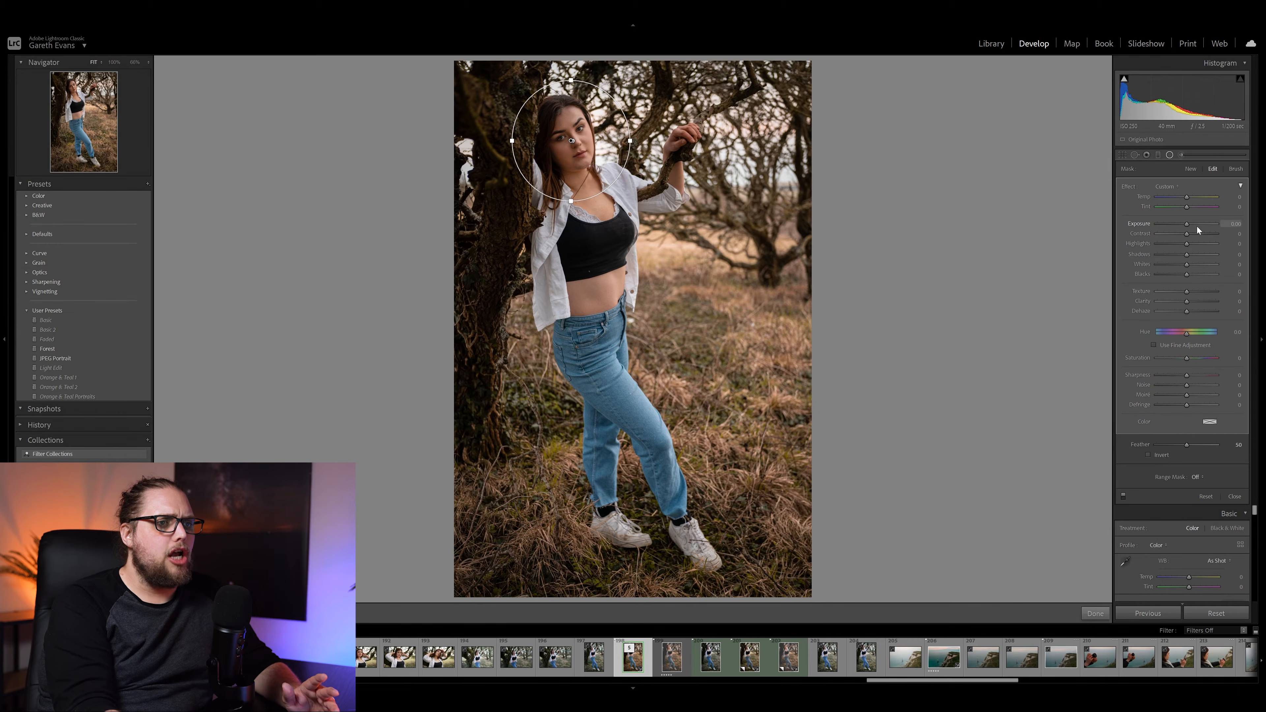
pyautogui.moveTo(1189, 225); pyautogui.dragTo(1185, 225)
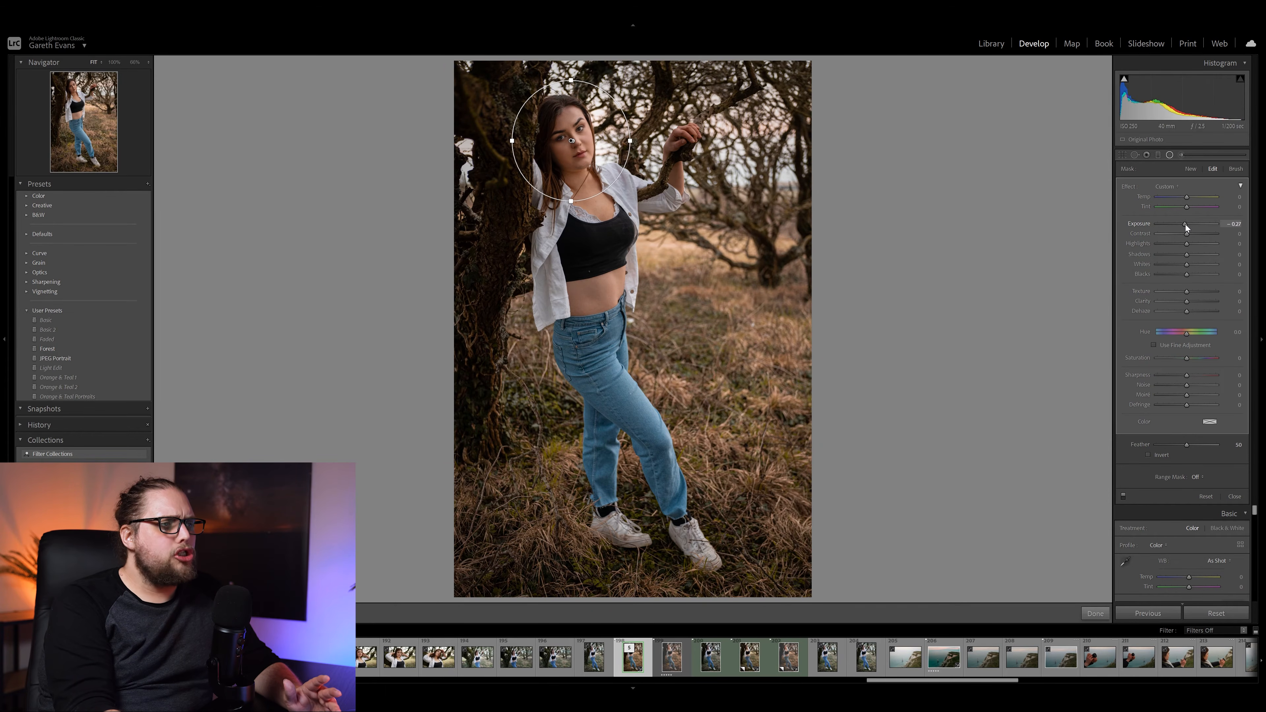
pyautogui.click(1095, 613)
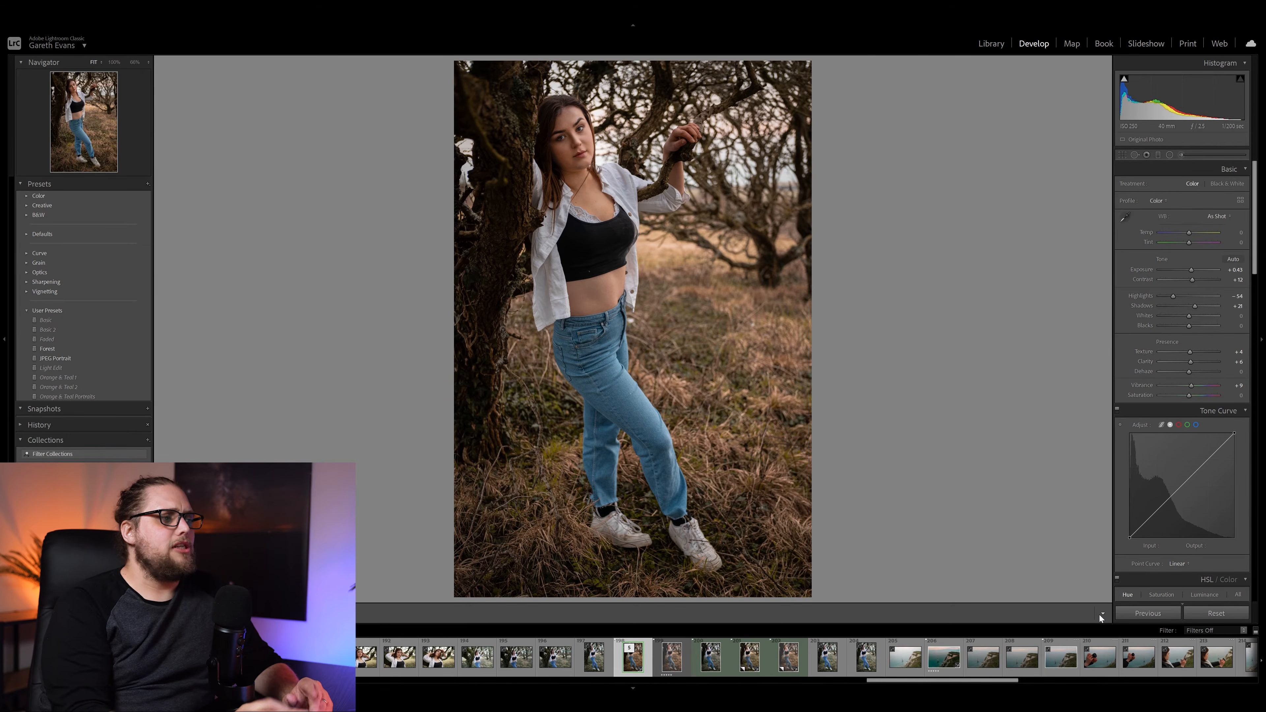
# Set up an adjustment brush with exposure 0.27, size 5 and flow 70
pyautogui.click(1198, 163)
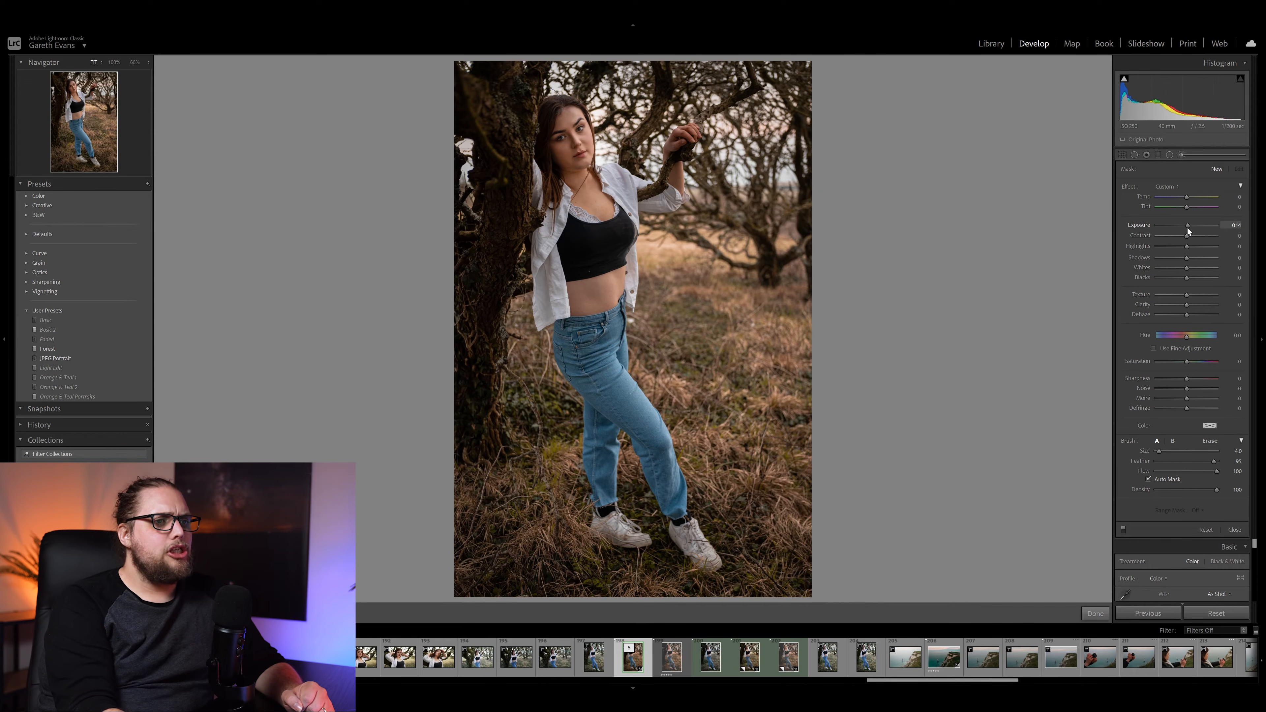
pyautogui.moveTo(1188, 228); pyautogui.dragTo(1189, 227)
pyautogui.scroll(-1, 575, 125)
pyautogui.scroll(2, 573, 127)
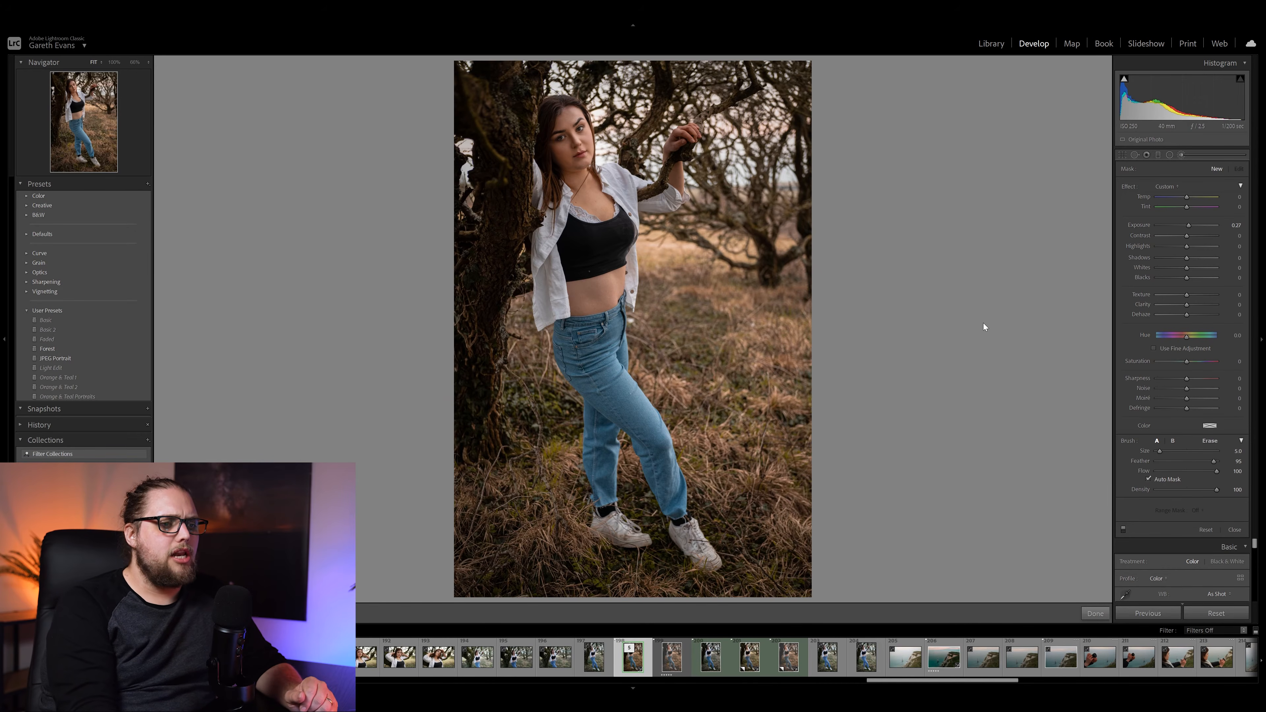
pyautogui.moveTo(1202, 476); pyautogui.dragTo(1198, 478)
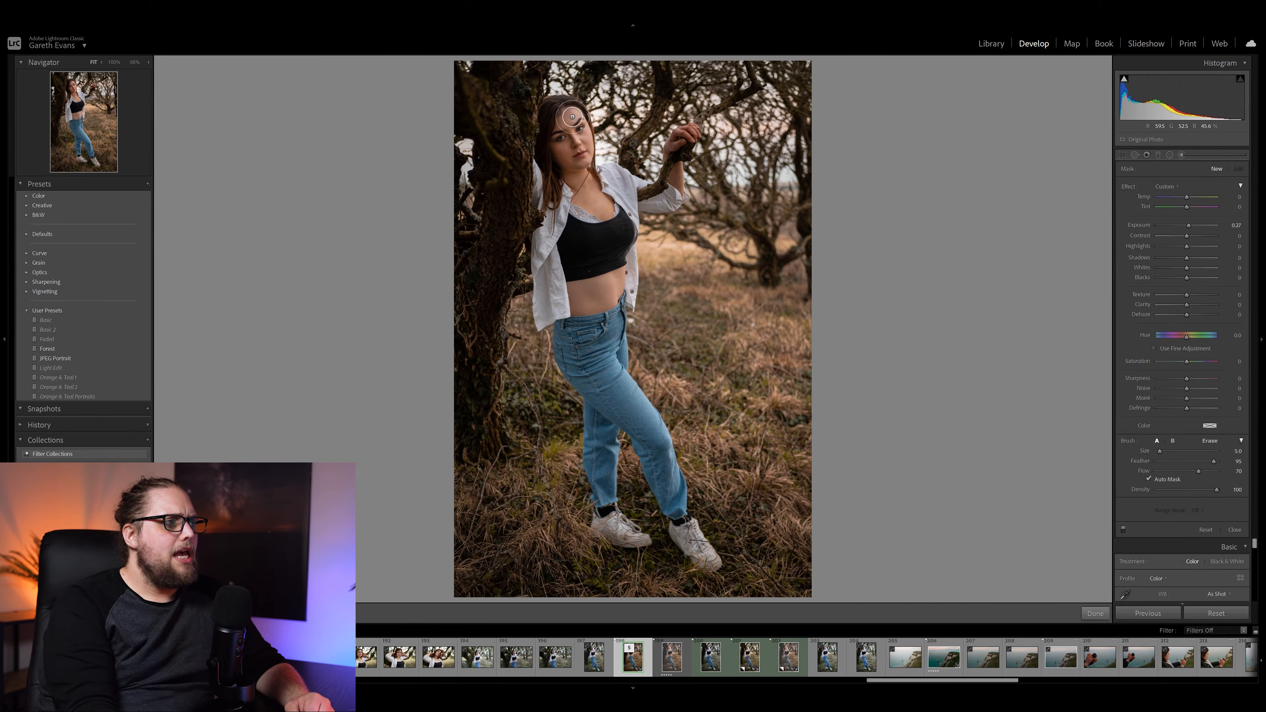
# Paint the brightening brush over the forehead and face, and over the neck and upper chest at brush size 10
pyautogui.moveTo(570, 114); pyautogui.dragTo(585, 149)
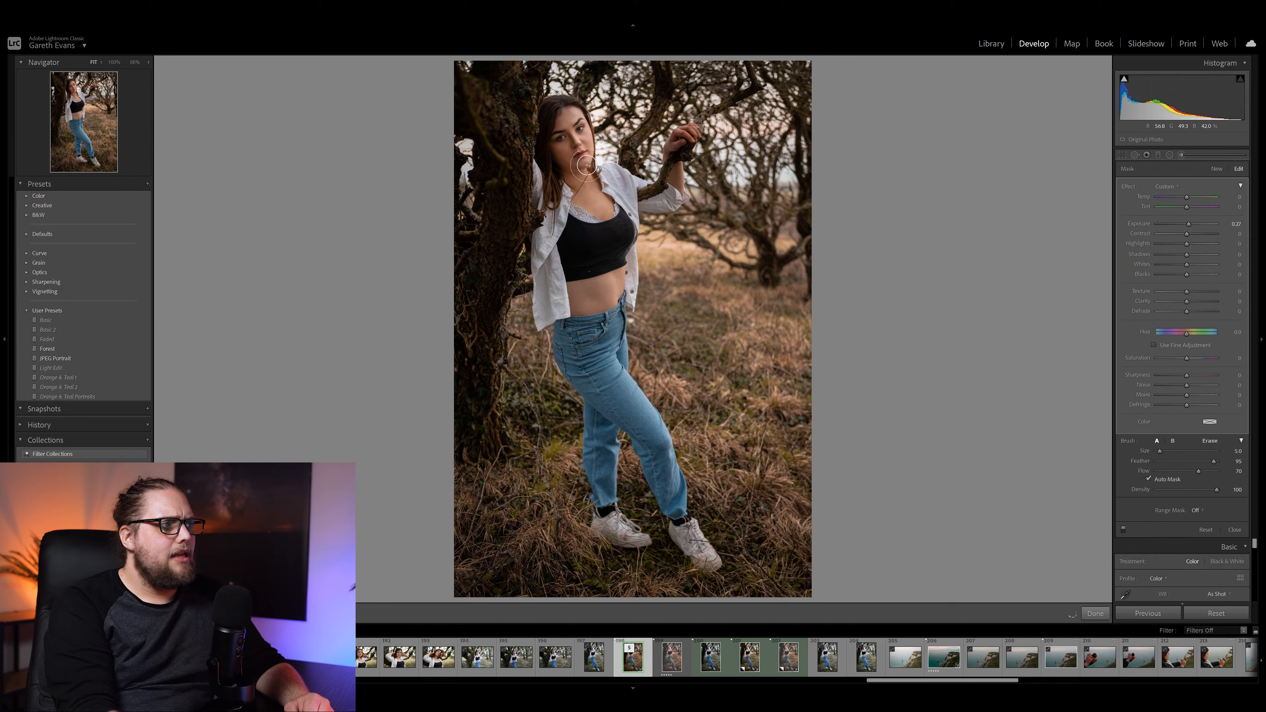
pyautogui.scroll(5, 588, 152)
pyautogui.moveTo(580, 163)
pyautogui.mouseDown()
pyautogui.moveTo(620, 205)
pyautogui.moveTo(621, 183)
pyautogui.moveTo(629, 258)
pyautogui.moveTo(578, 117)
pyautogui.moveTo(597, 178)
pyautogui.mouseUp()
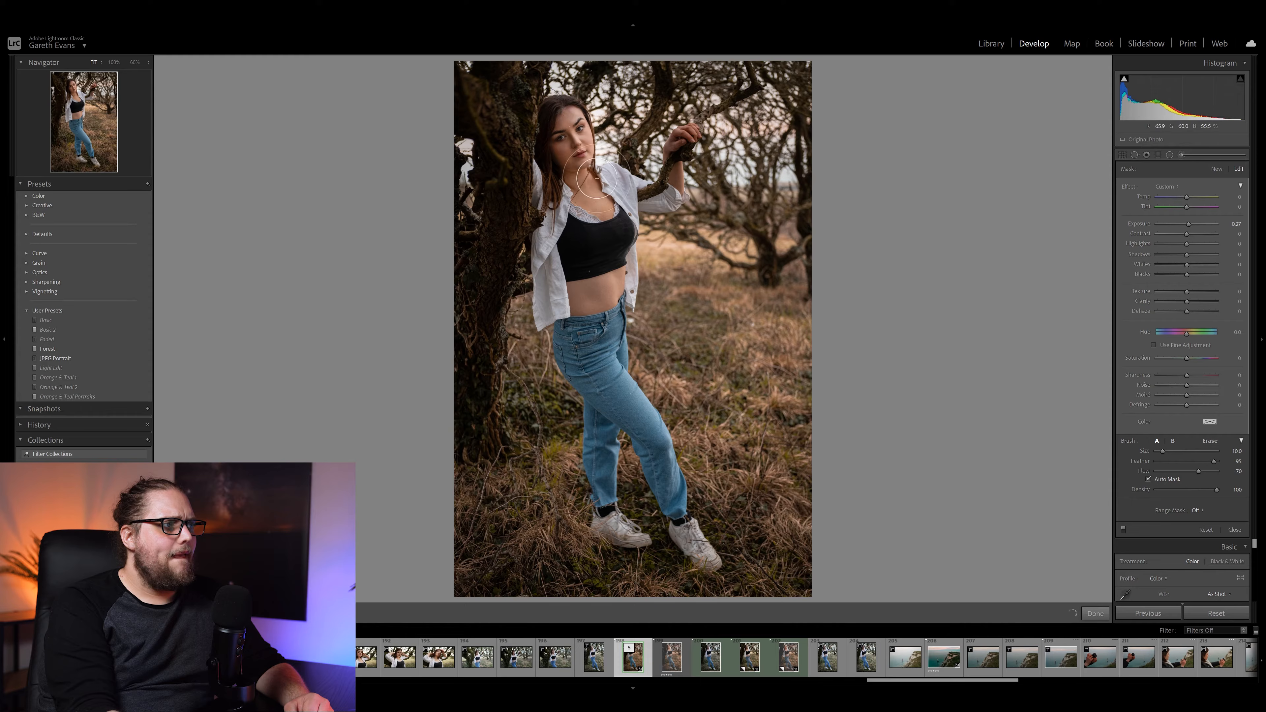
pyautogui.scroll(-7, 574, 132)
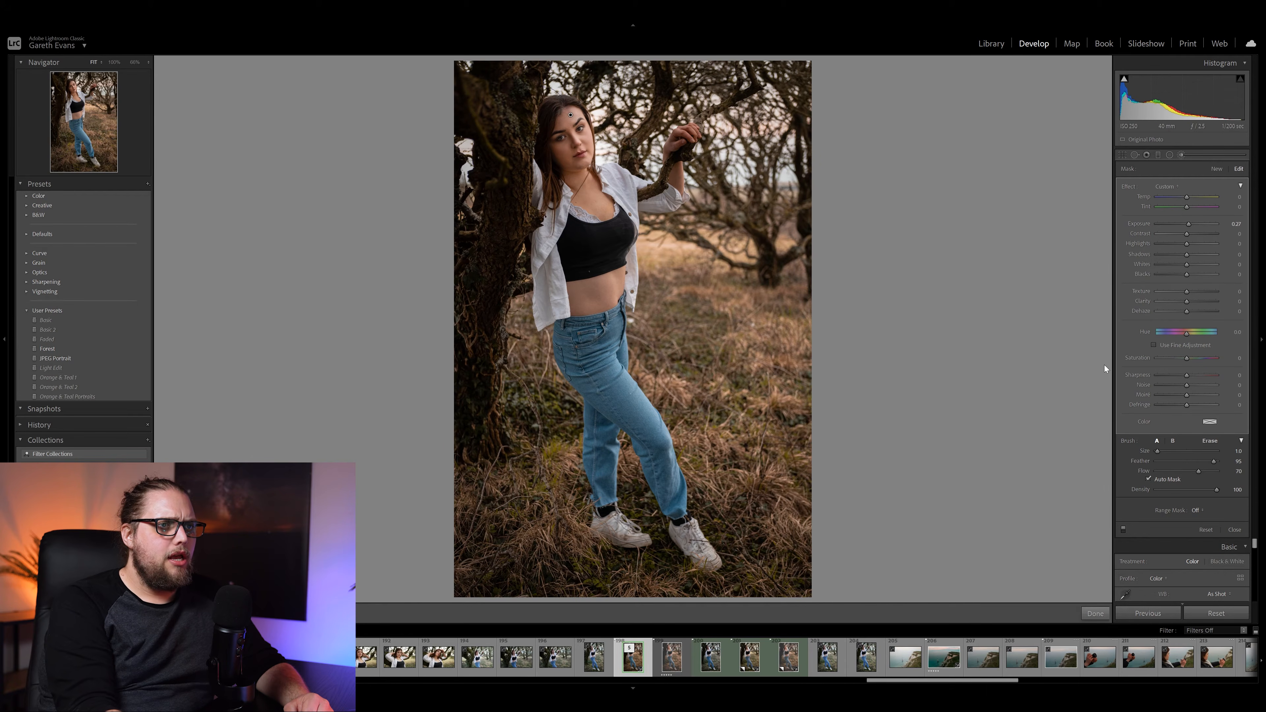
# Create a new brush mask with exposure -0.22 and paint at size 5 over the shadowed side of the face down to the neck
pyautogui.click(1219, 167)
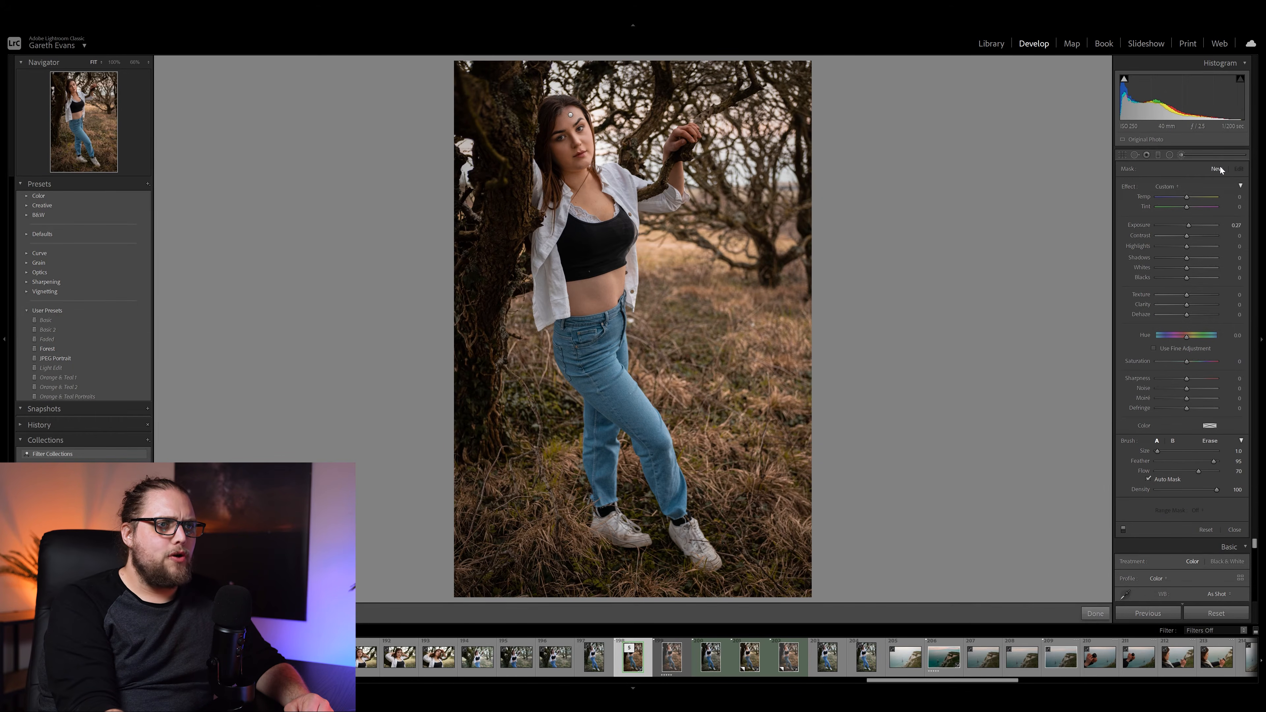
pyautogui.doubleClick(1188, 226)
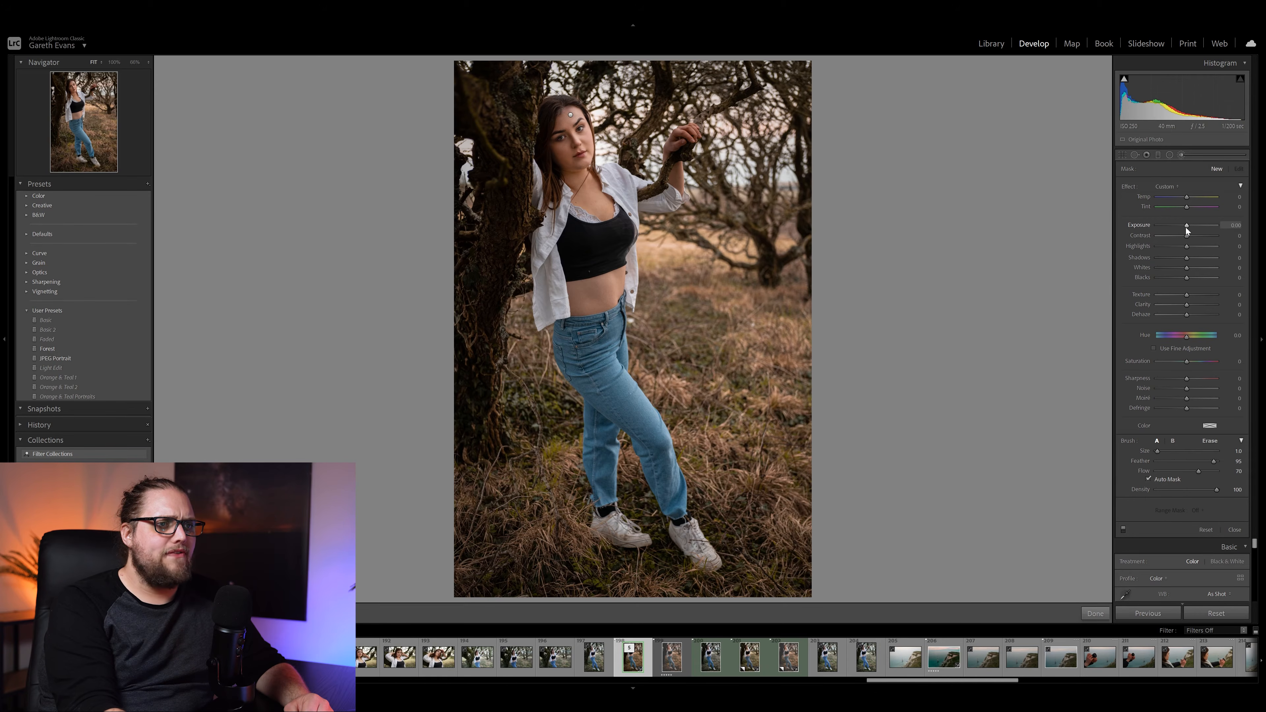
pyautogui.moveTo(1185, 227); pyautogui.dragTo(1184, 227)
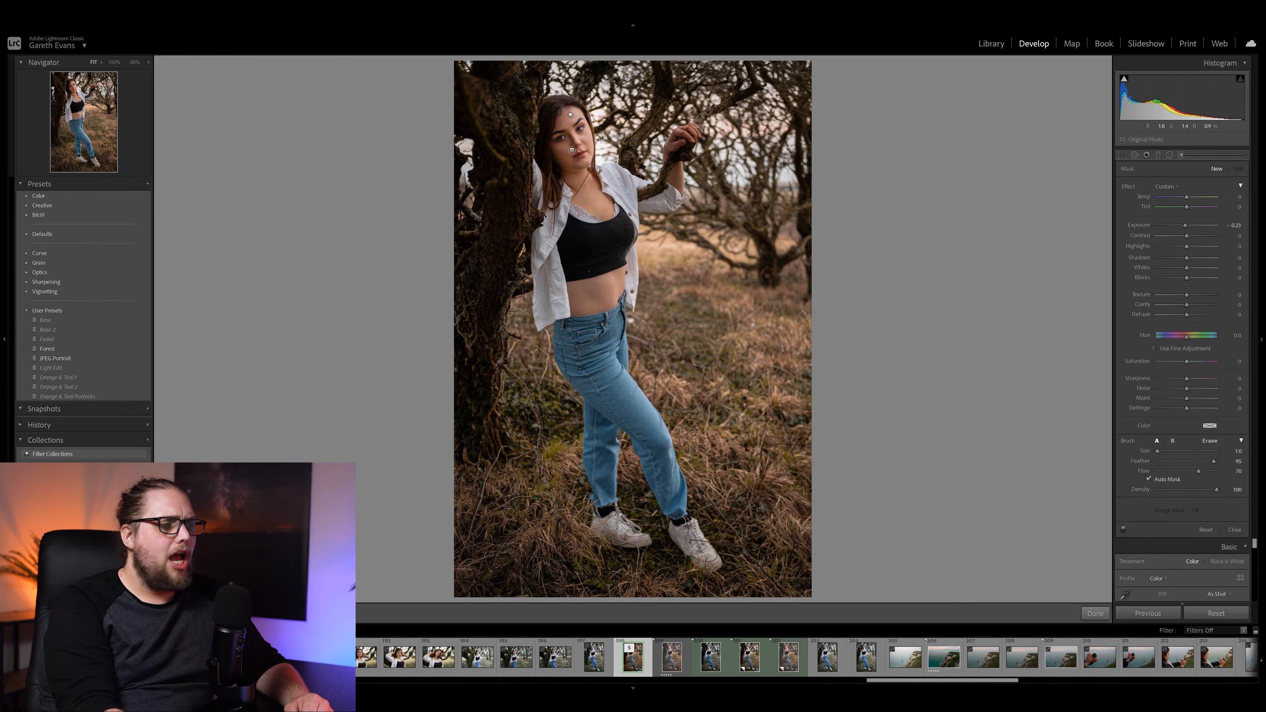
pyautogui.scroll(4, 582, 177)
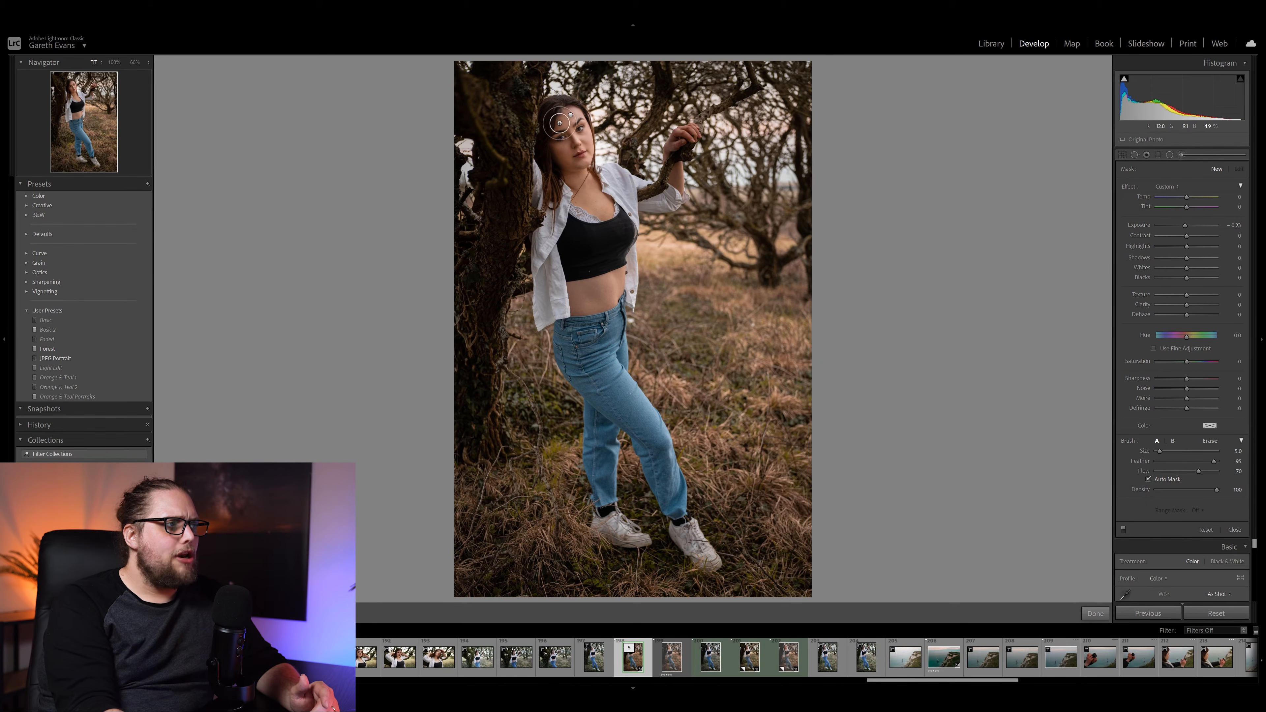
pyautogui.moveTo(559, 124)
pyautogui.mouseDown()
pyautogui.moveTo(573, 184)
pyautogui.moveTo(551, 132)
pyautogui.moveTo(570, 182)
pyautogui.mouseUp()
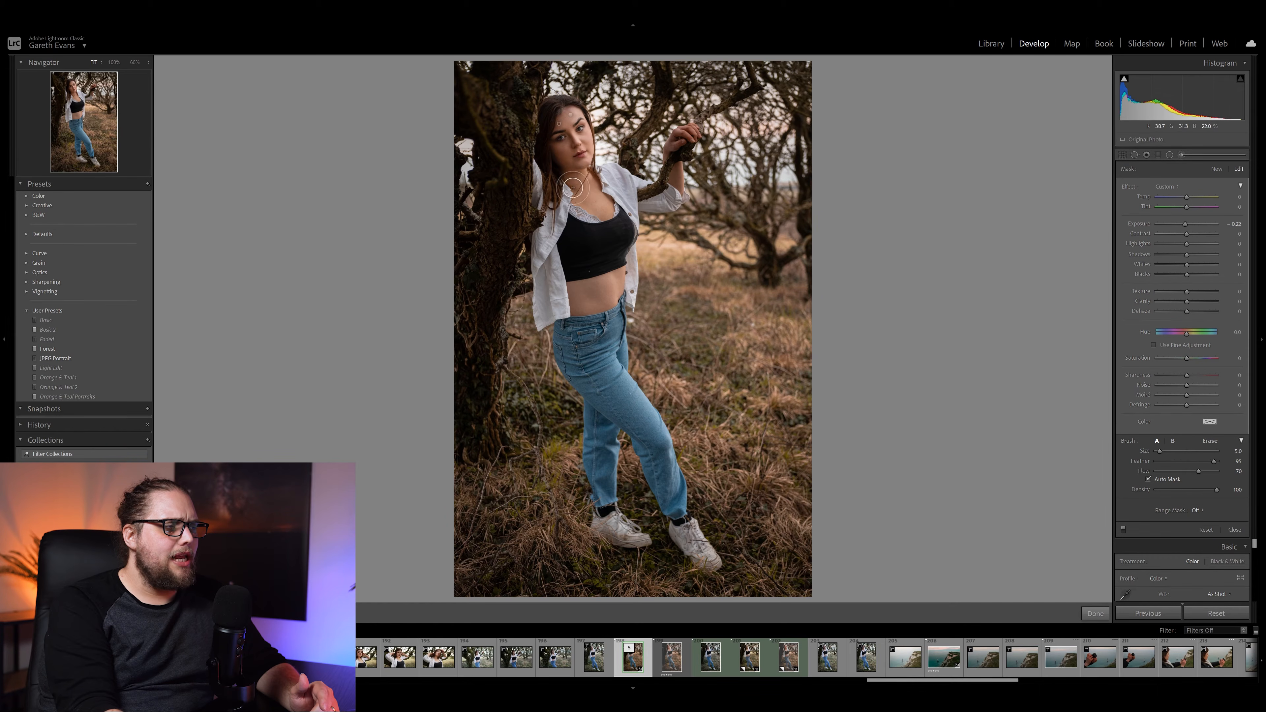
pyautogui.scroll(1, 567, 177)
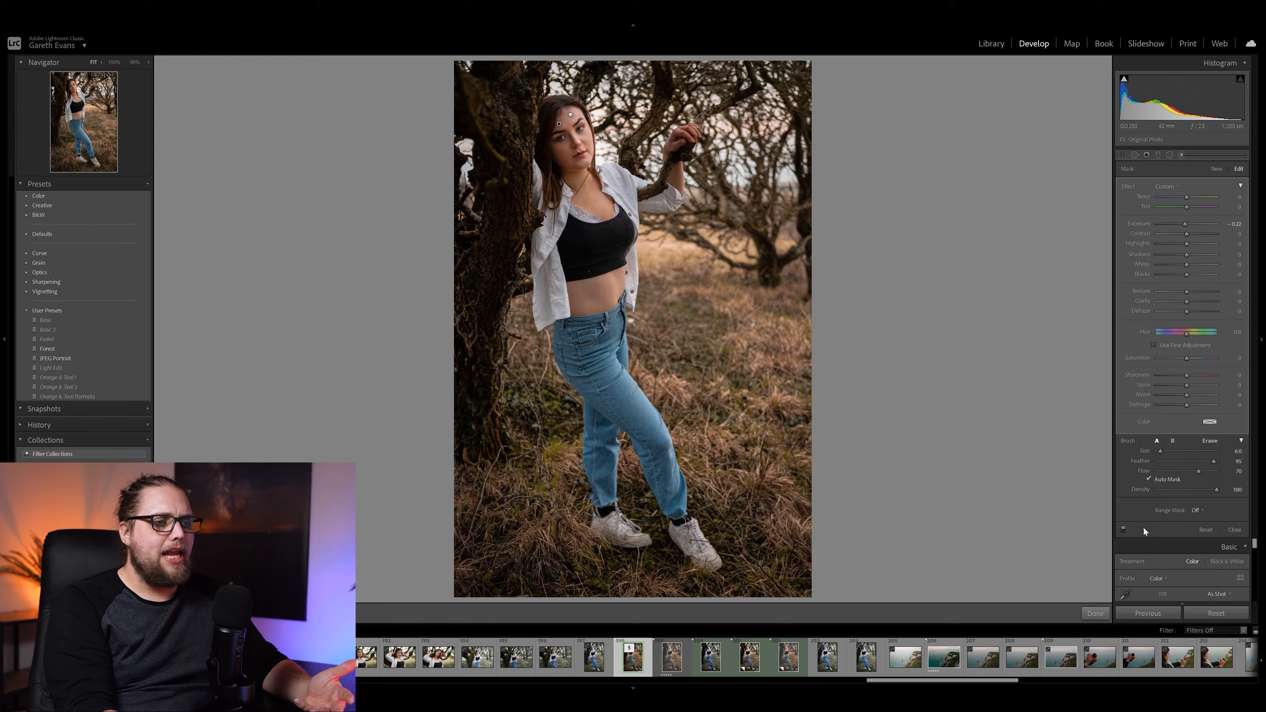
# Compare the portrait with the brush adjustments switched off and on
pyautogui.click(1122, 530)
pyautogui.click(1123, 530)
pyautogui.click(1122, 530)
pyautogui.click(1123, 531)
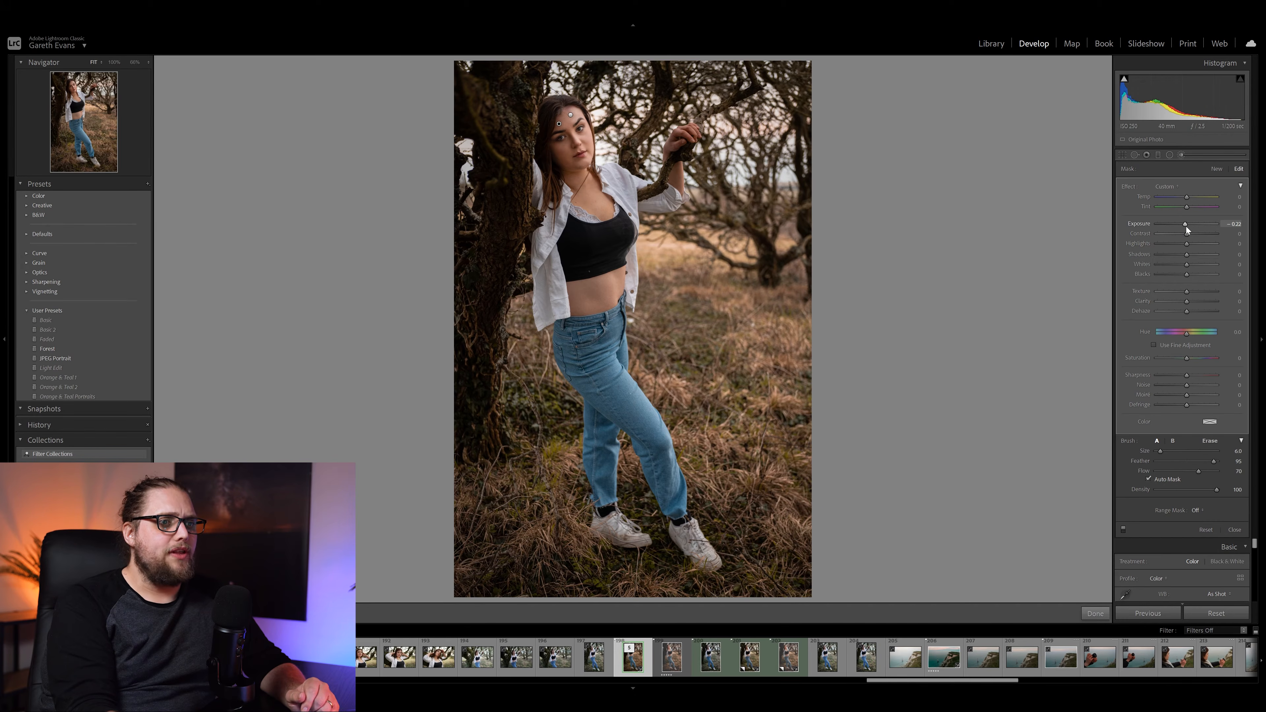
# Set the face-brightening brush's exposure to 0.31, check its effect off and on, and finish the brush editing
pyautogui.moveTo(1185, 227); pyautogui.dragTo(1184, 226)
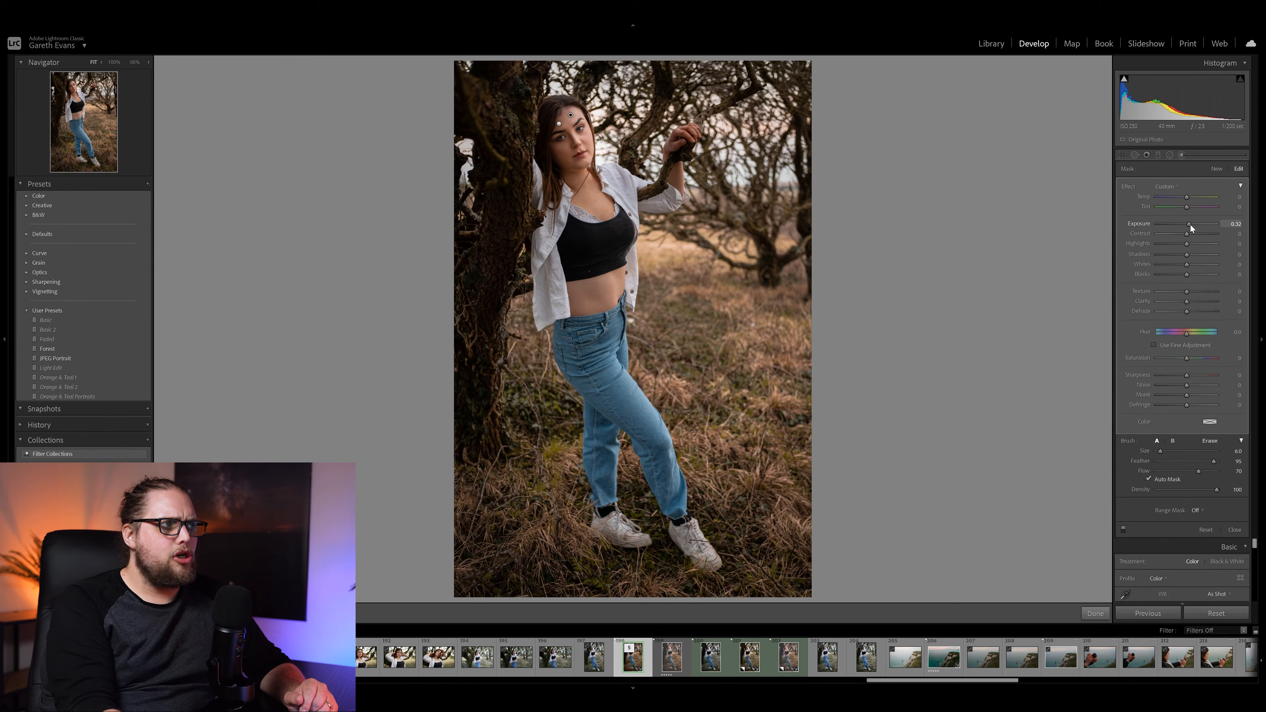
pyautogui.click(1125, 531)
pyautogui.click(1125, 531)
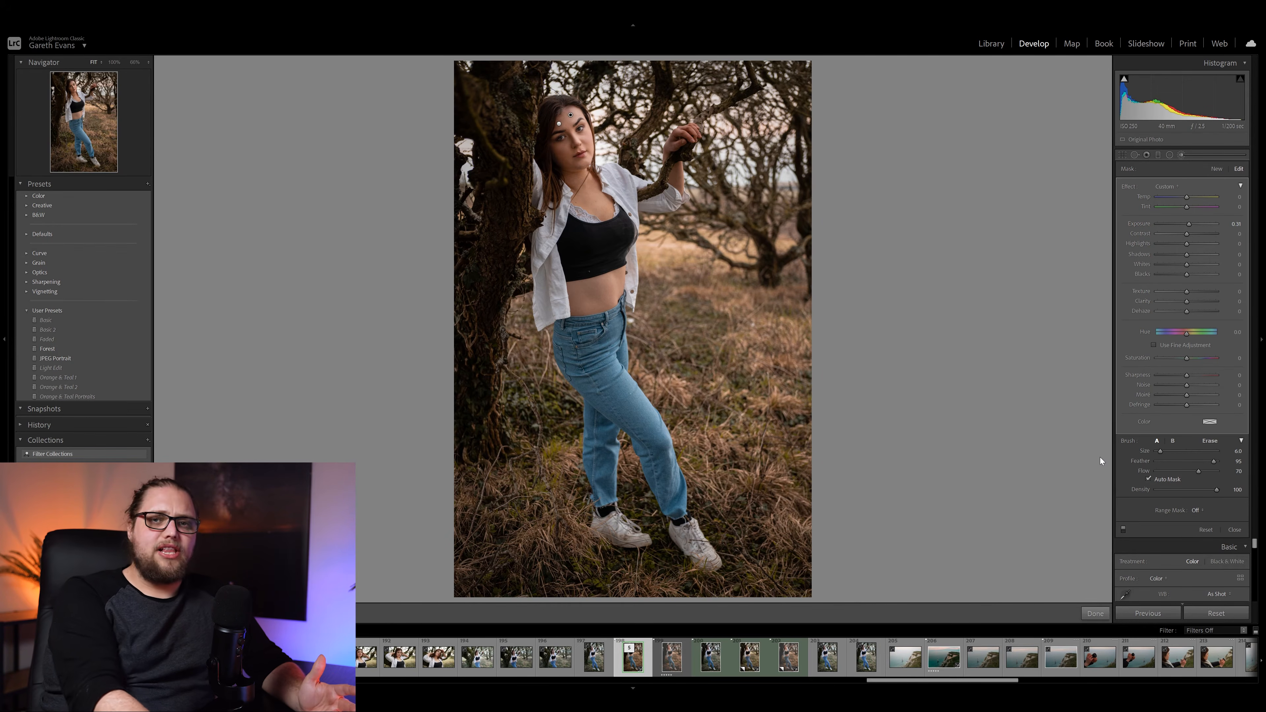
pyautogui.click(1086, 616)
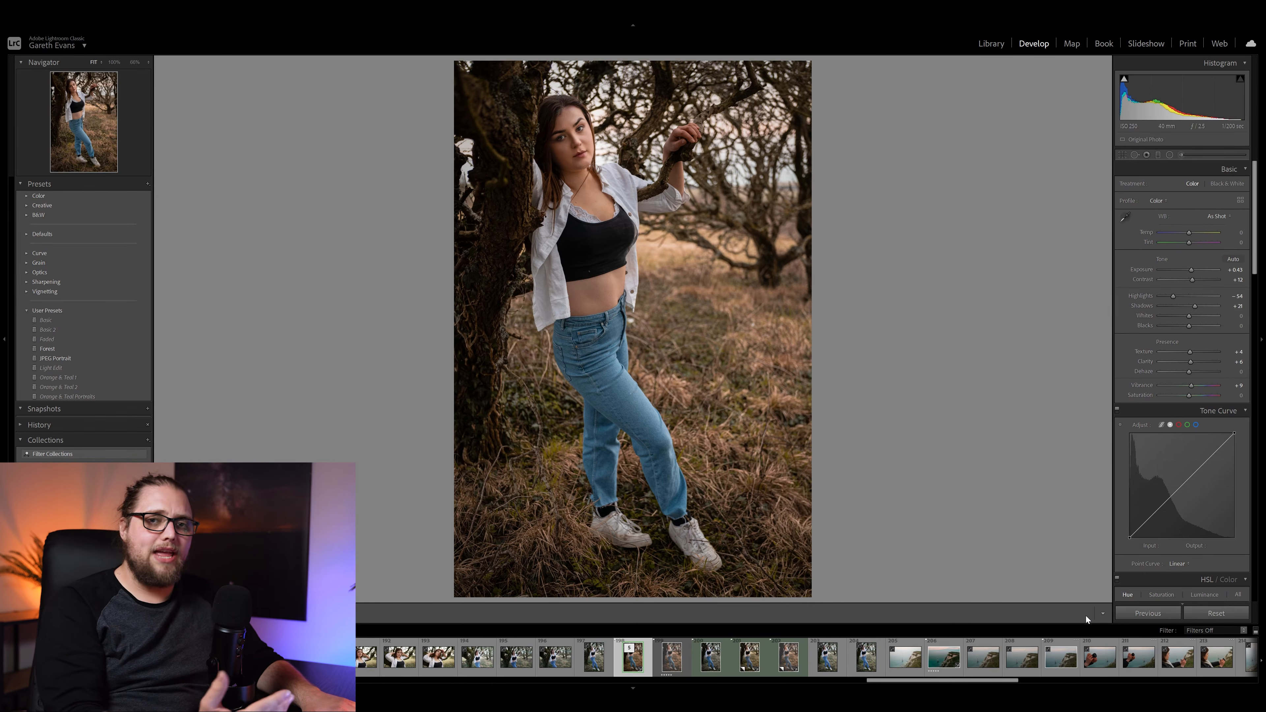
# Compare the edited portrait with the original before version
pyautogui.press('\\')
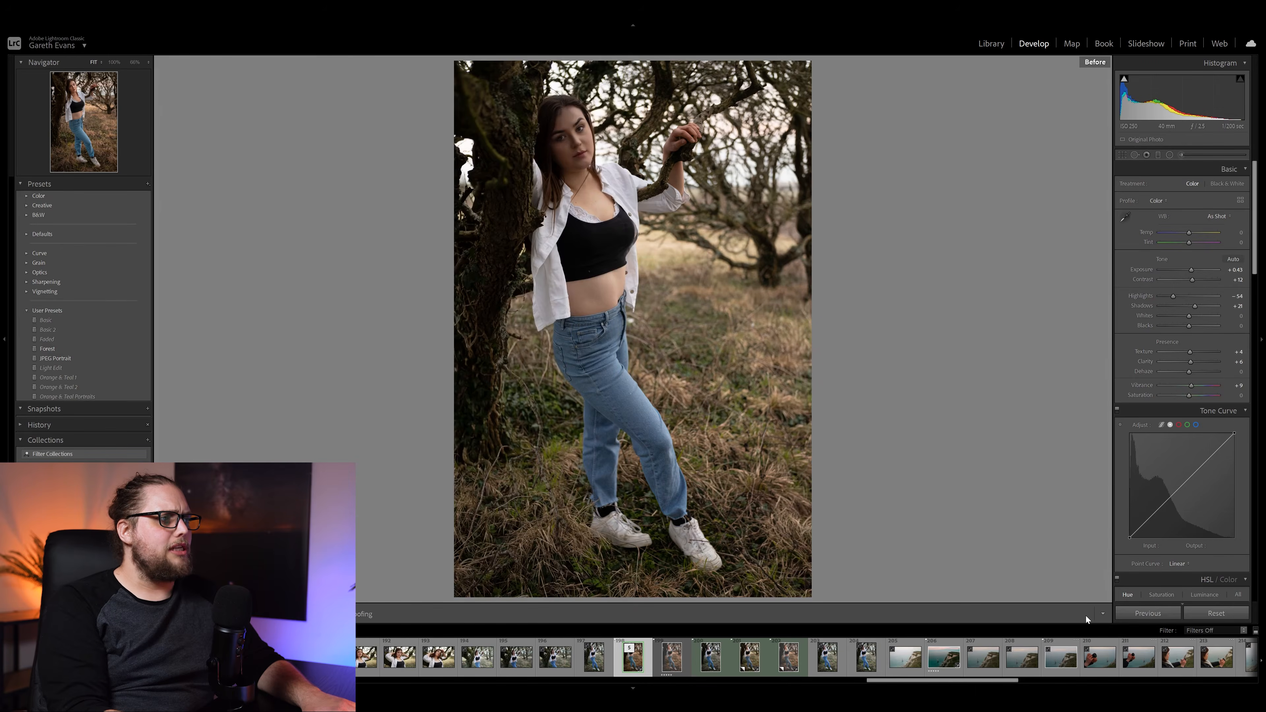
pyautogui.press('\\')
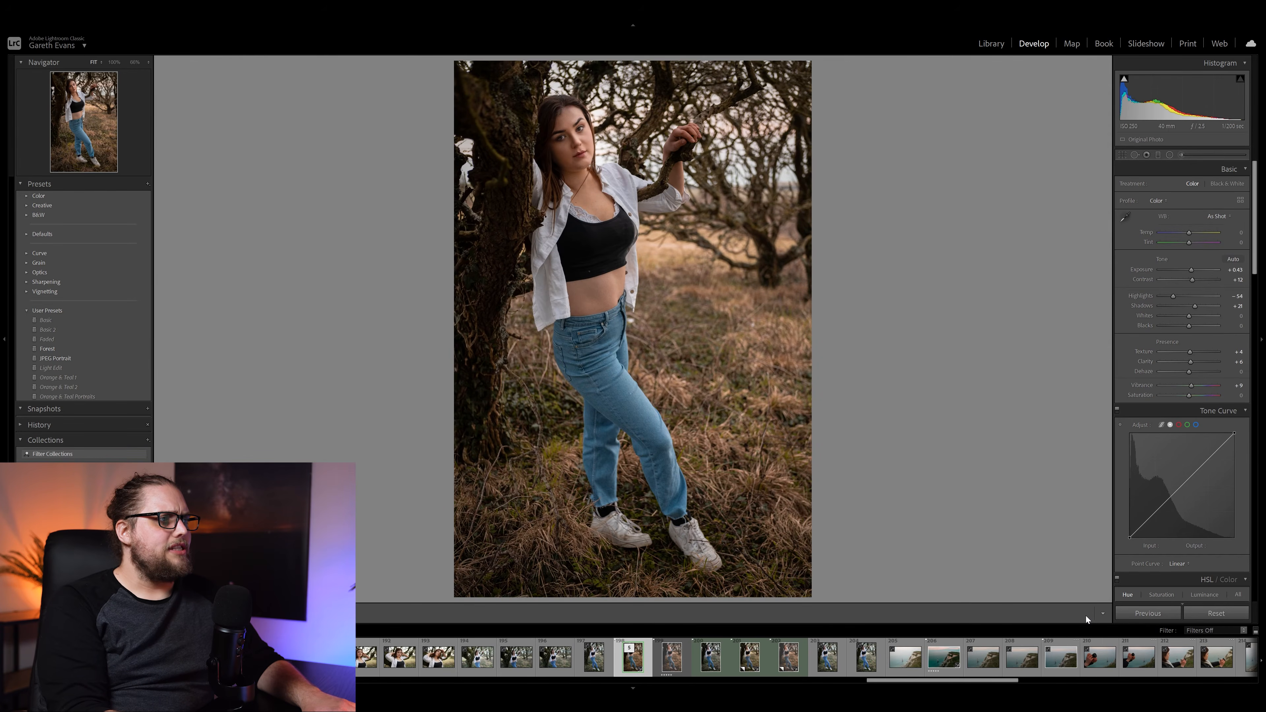
pyautogui.press('\\')
pyautogui.press('\\')
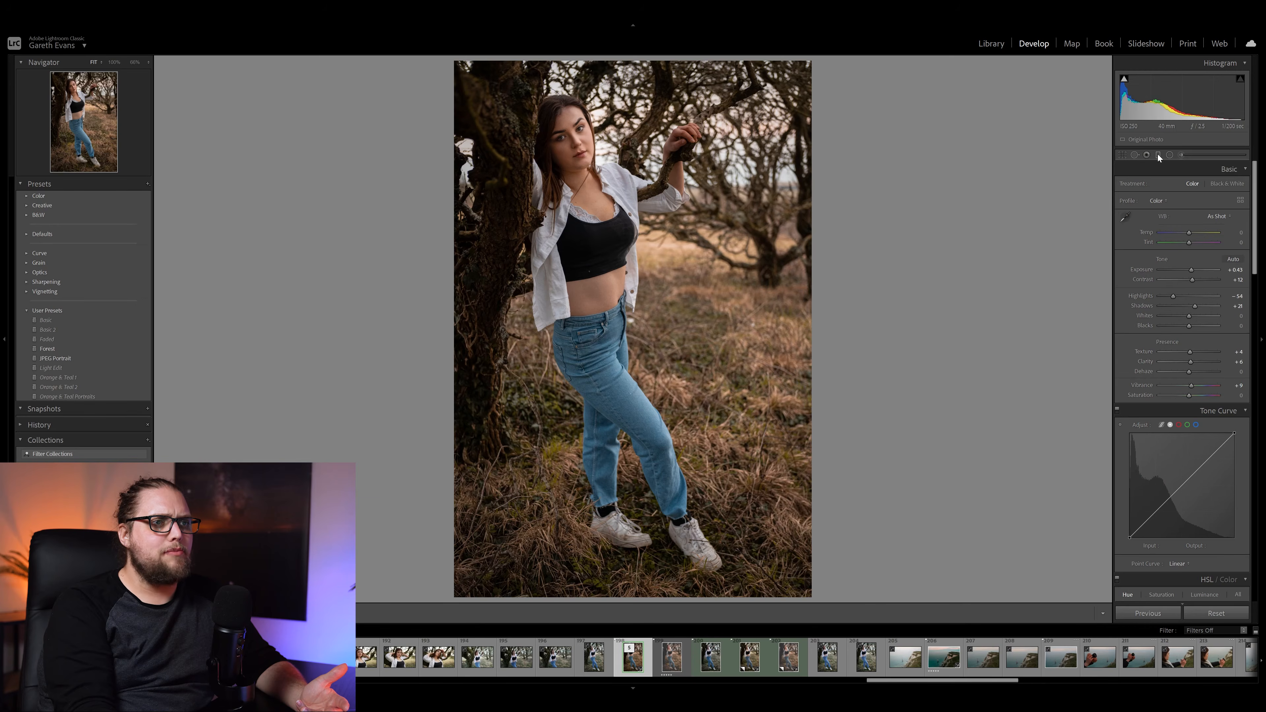
# Add a diagonal graduated filter from the photo's upper right with exposure 0.16 and dehaze -13, and finish the mask
pyautogui.click(1157, 154)
pyautogui.moveTo(780, 133); pyautogui.dragTo(463, 358)
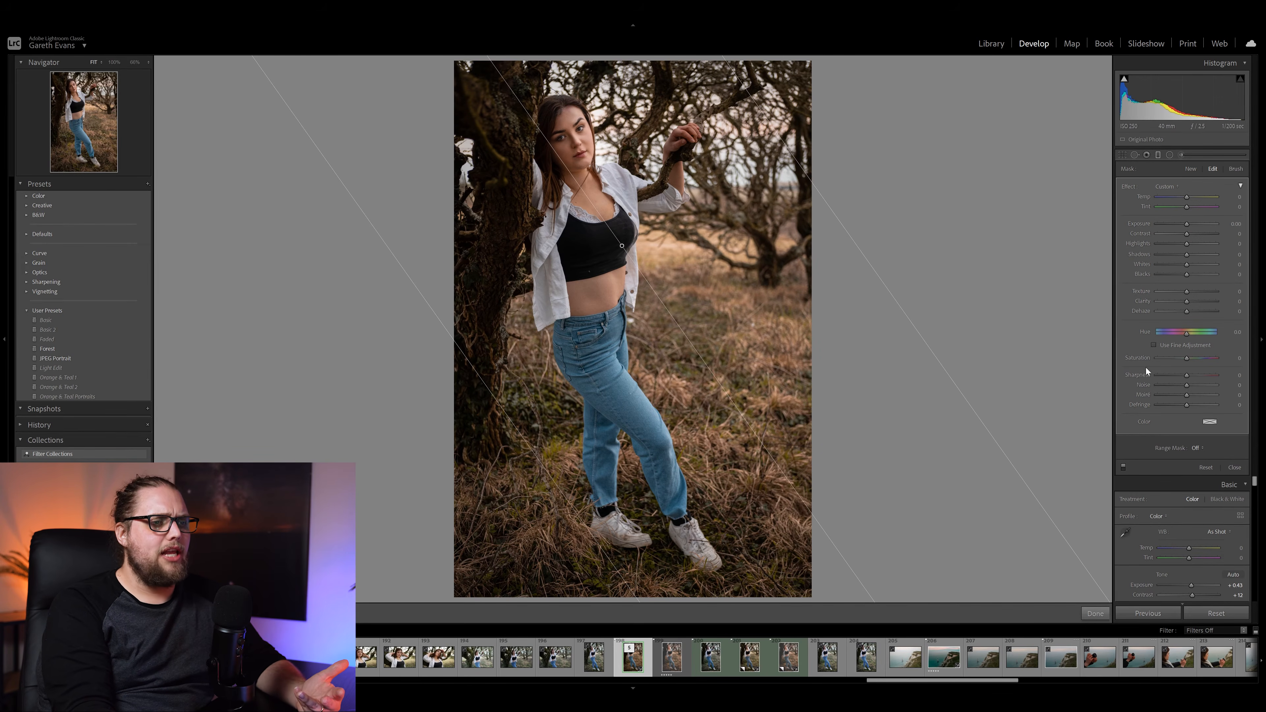
pyautogui.moveTo(1188, 224); pyautogui.dragTo(1190, 224)
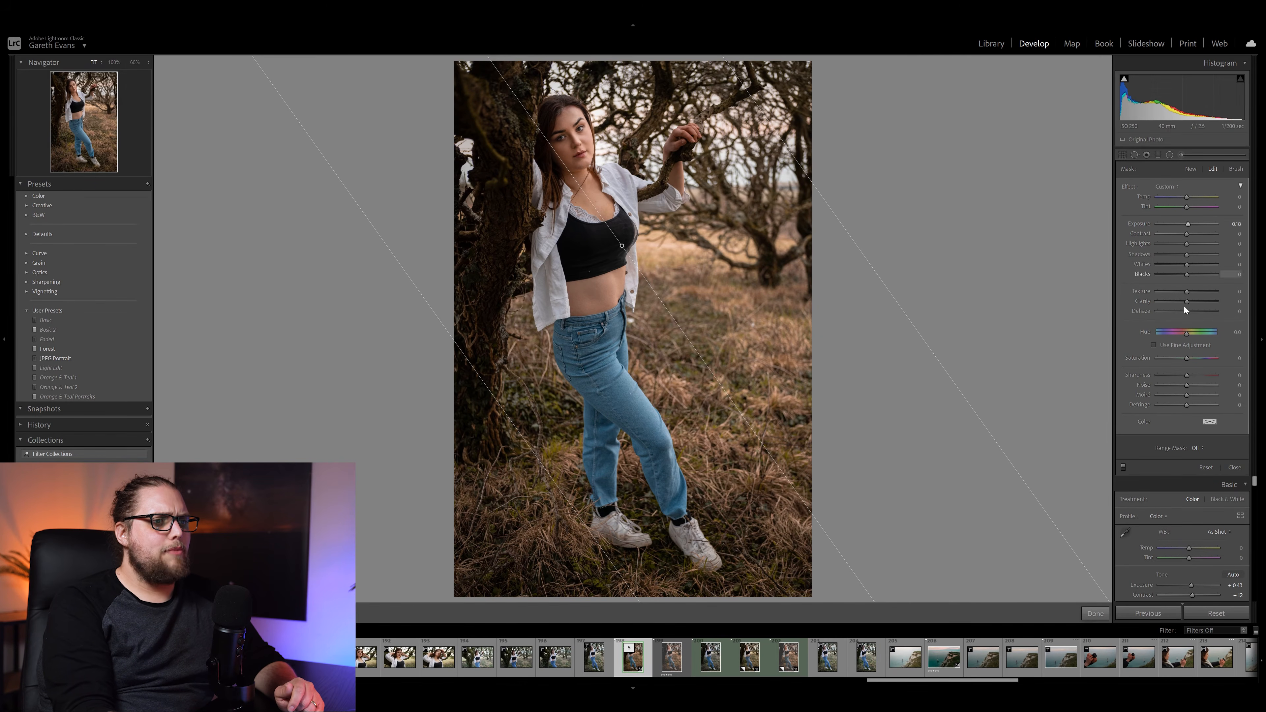
pyautogui.moveTo(1186, 310); pyautogui.dragTo(1182, 311)
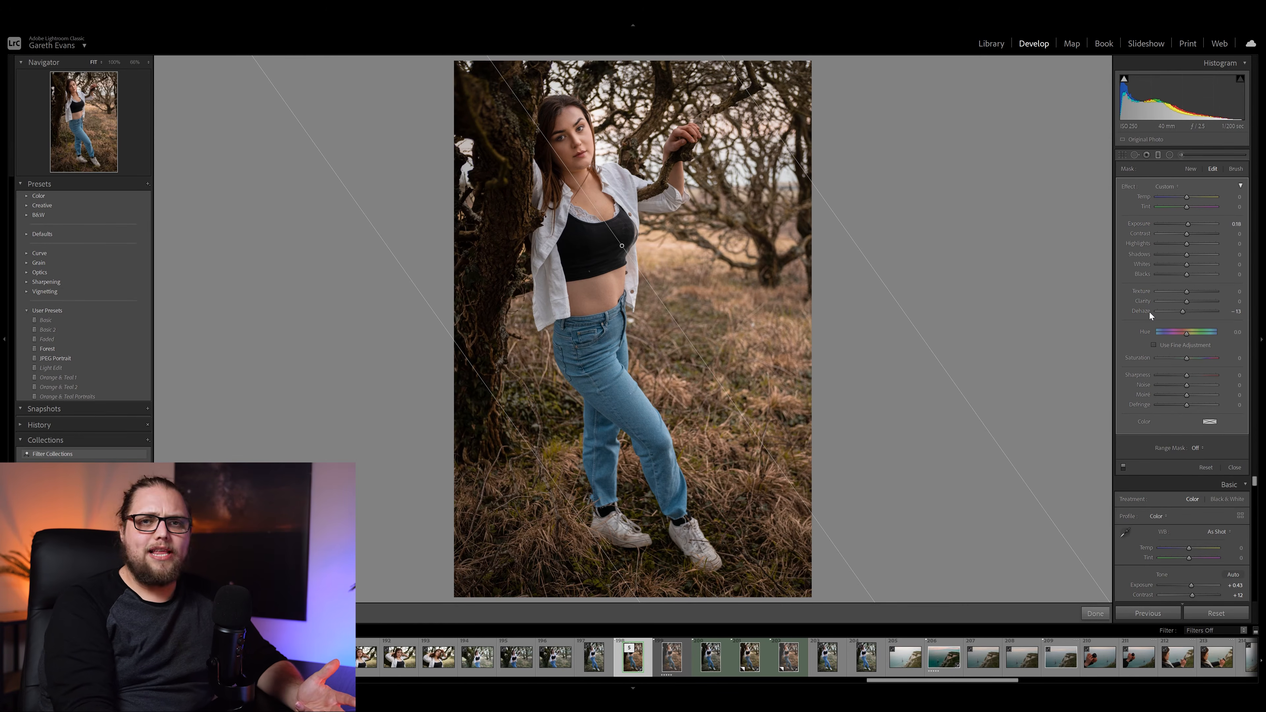
pyautogui.click(1106, 615)
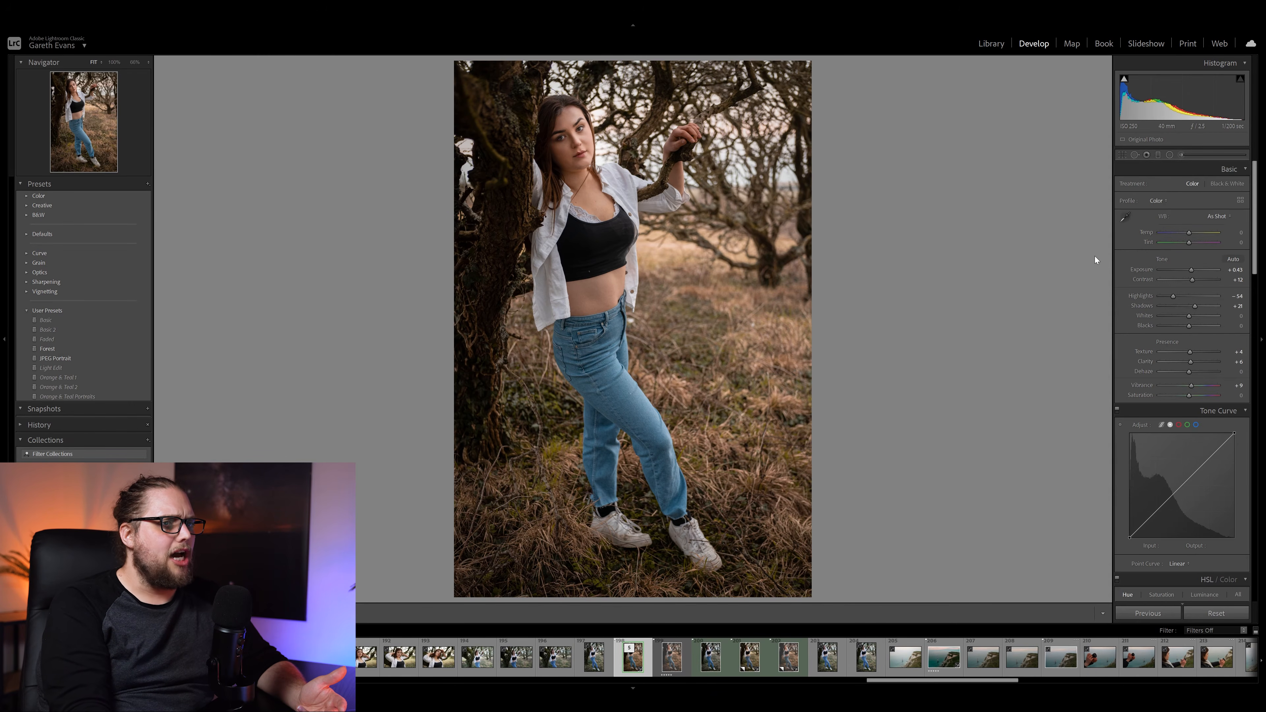
# Set the overall exposure to +0.26 and check the result against the original photo
pyautogui.moveTo(1191, 275); pyautogui.dragTo(1189, 272)
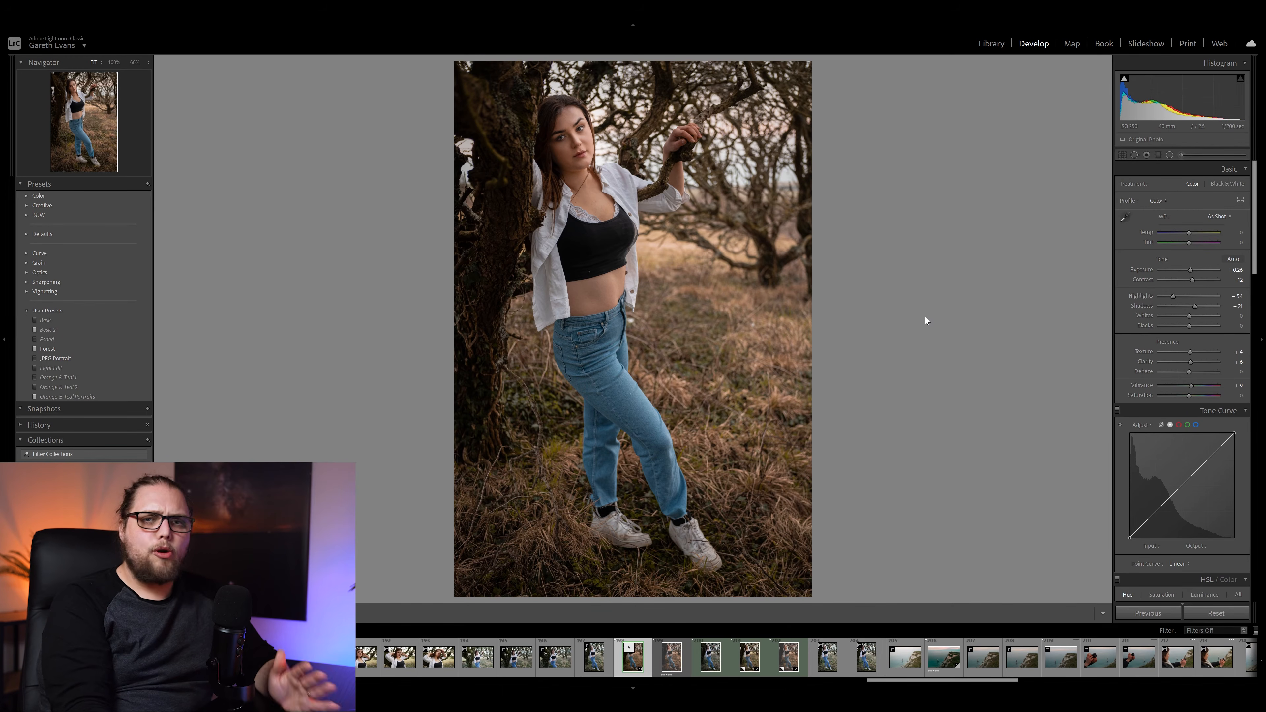
pyautogui.press('\\')
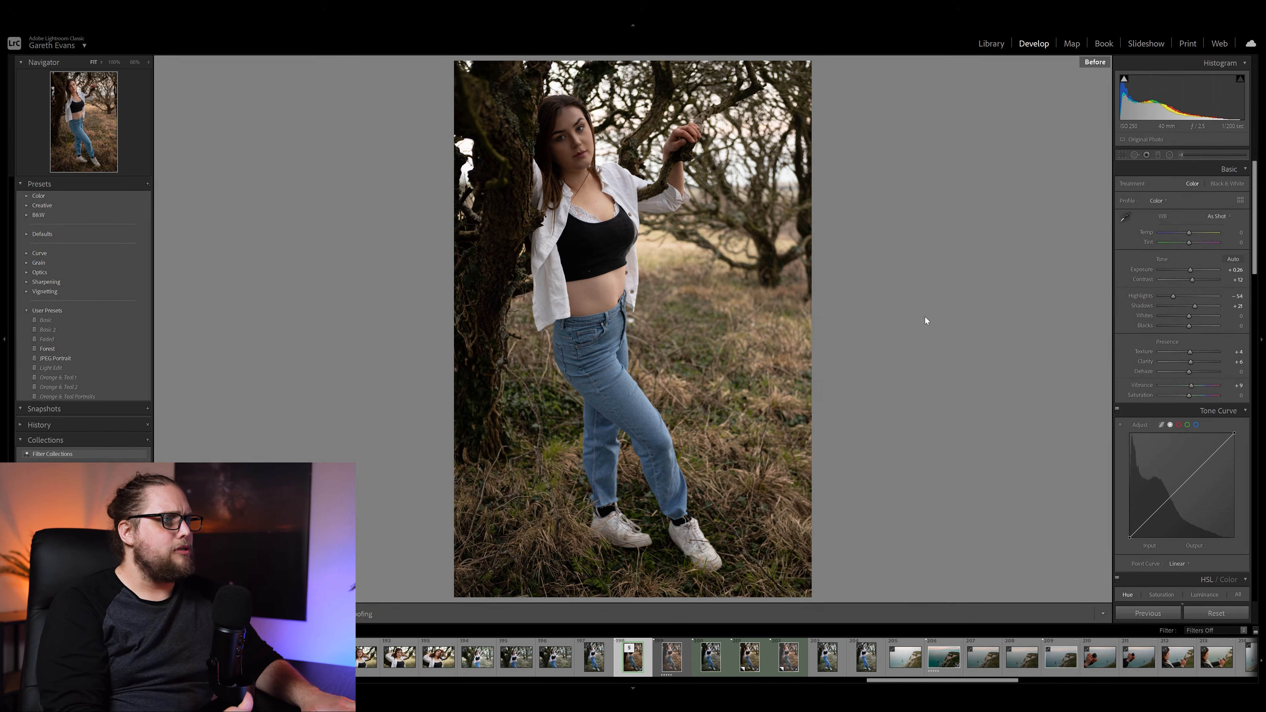
pyautogui.press('\\')
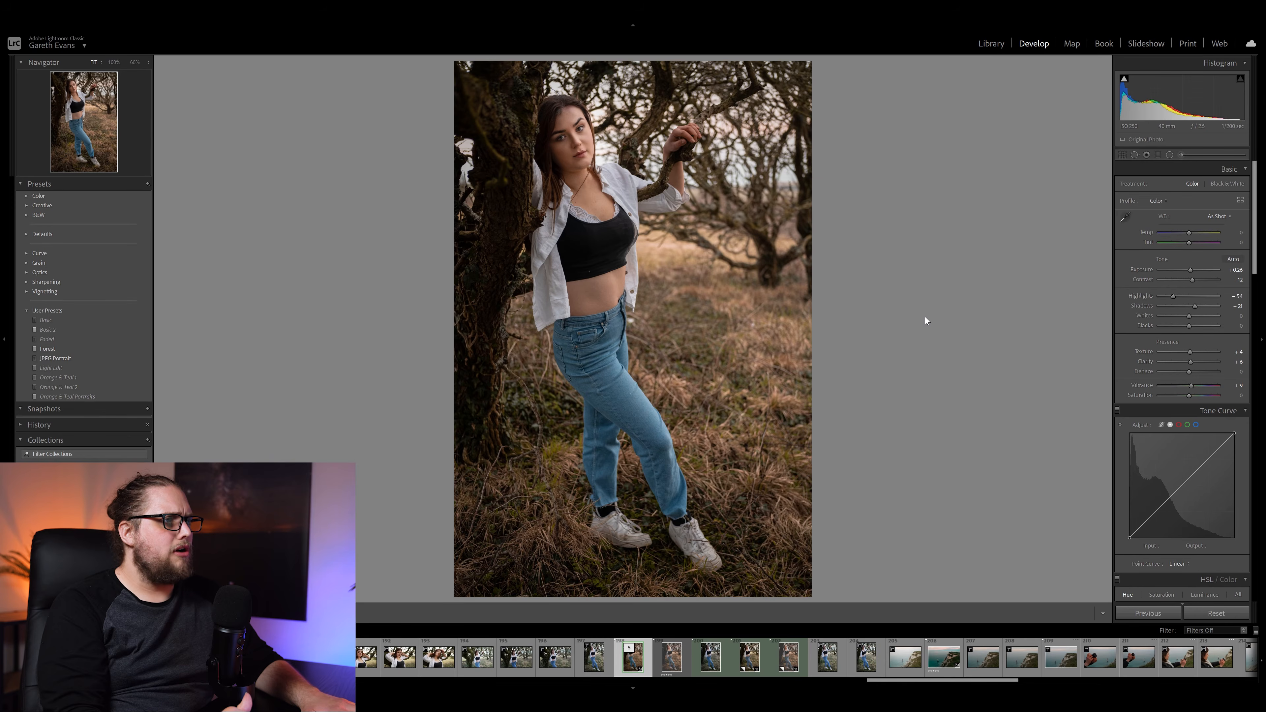
pyautogui.press('\\')
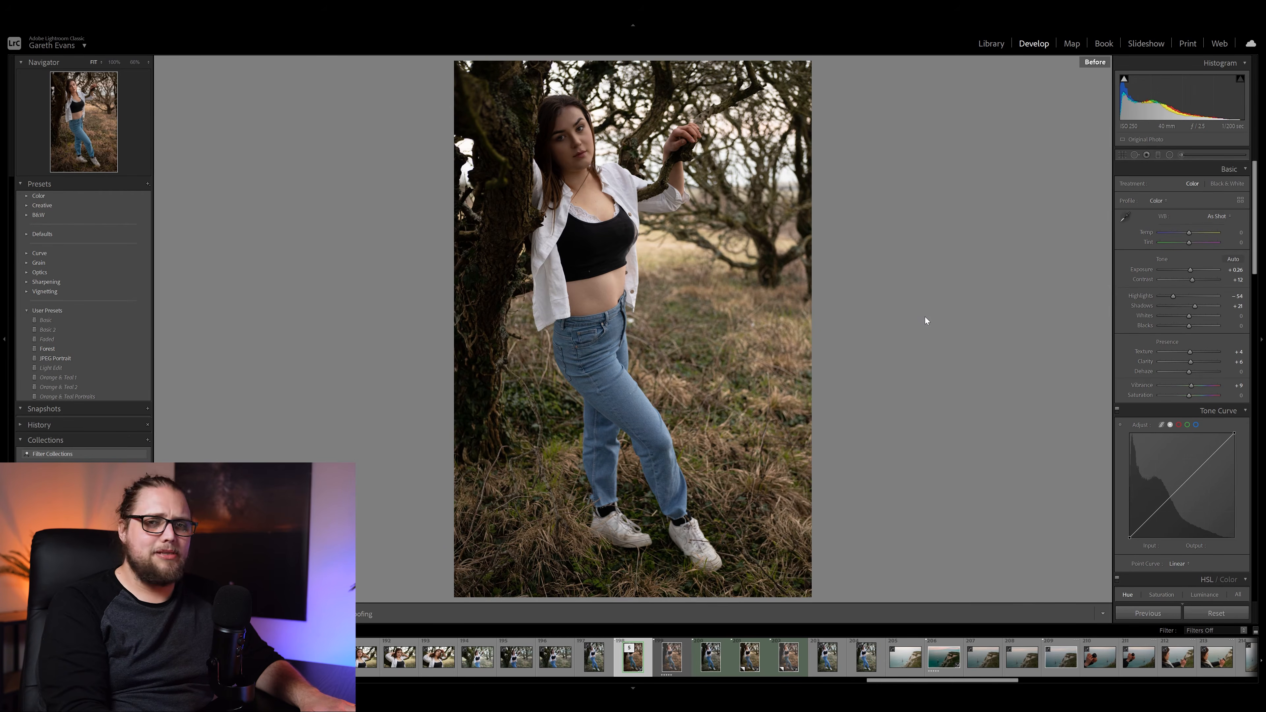
pyautogui.press('\\')
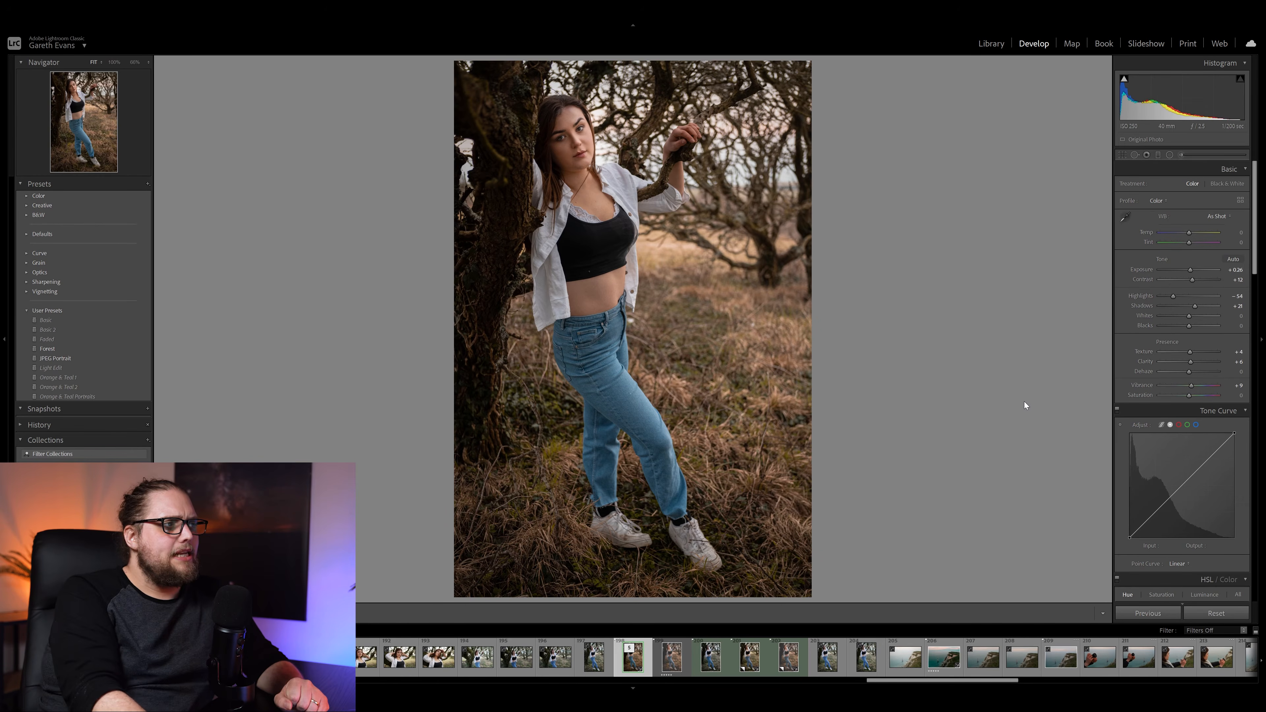
# Add two tone curve points: shadows at input 67, output 63, and midtones at input 135, output 128
pyautogui.scroll(-3, 1204, 449)
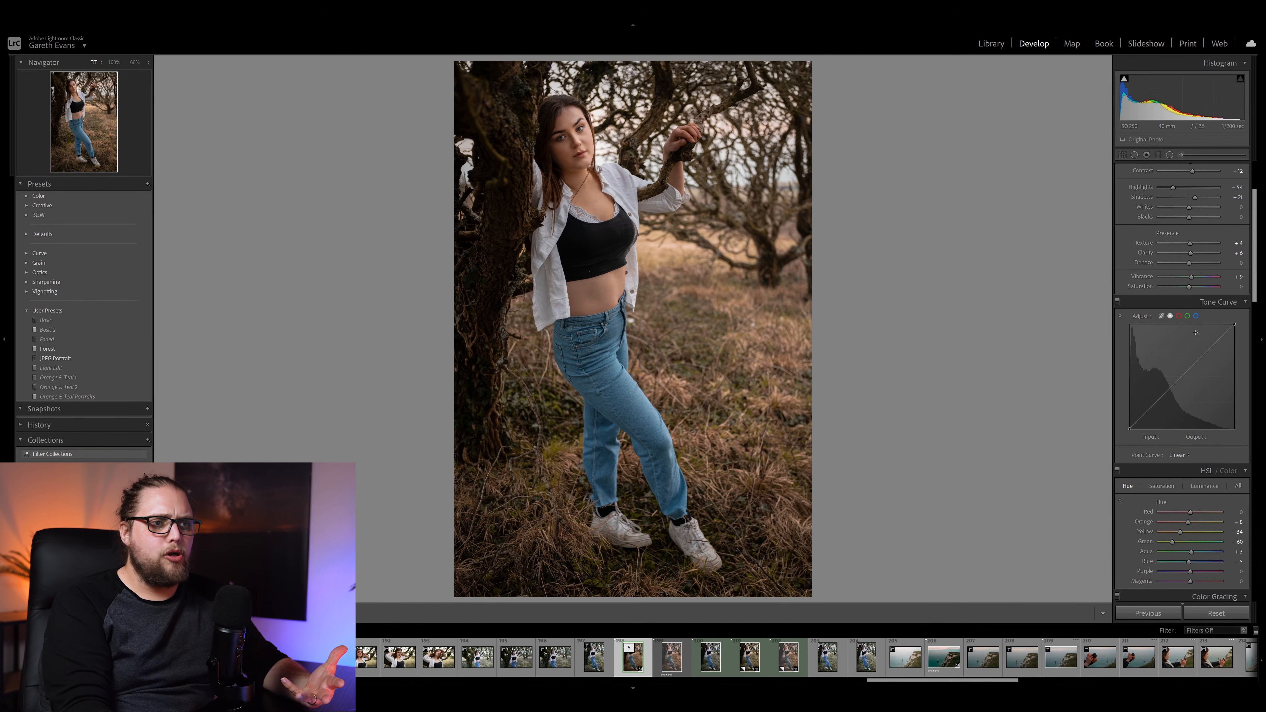
pyautogui.click(1180, 380)
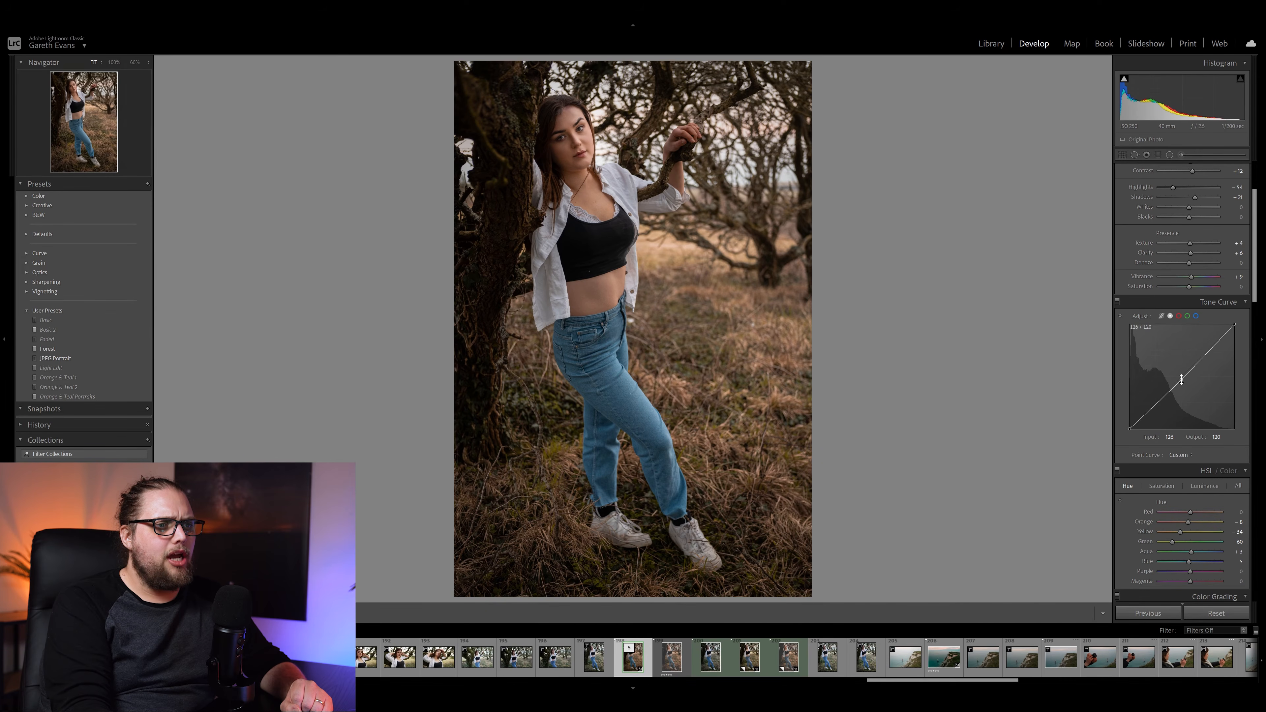
pyautogui.click(1157, 403)
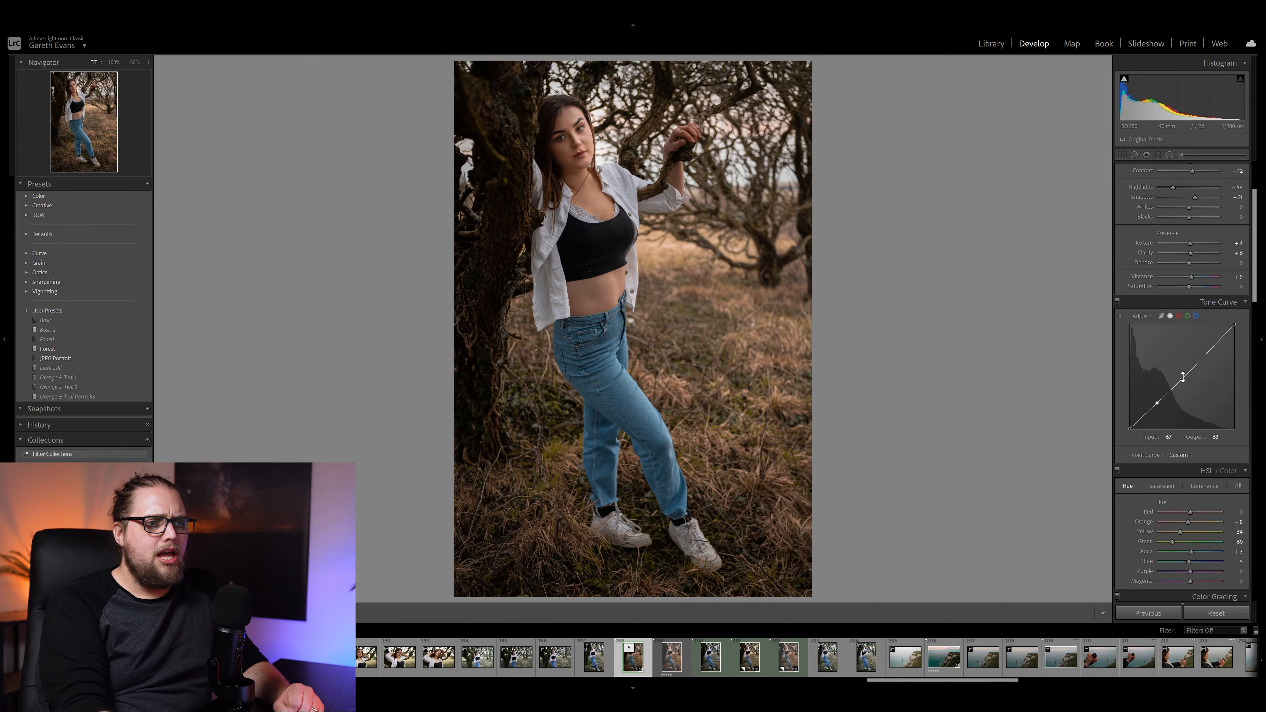
pyautogui.moveTo(1182, 380)
pyautogui.mouseDown()
pyautogui.moveTo(1198, 392)
pyautogui.moveTo(1174, 368)
pyautogui.moveTo(1184, 375)
pyautogui.mouseUp()
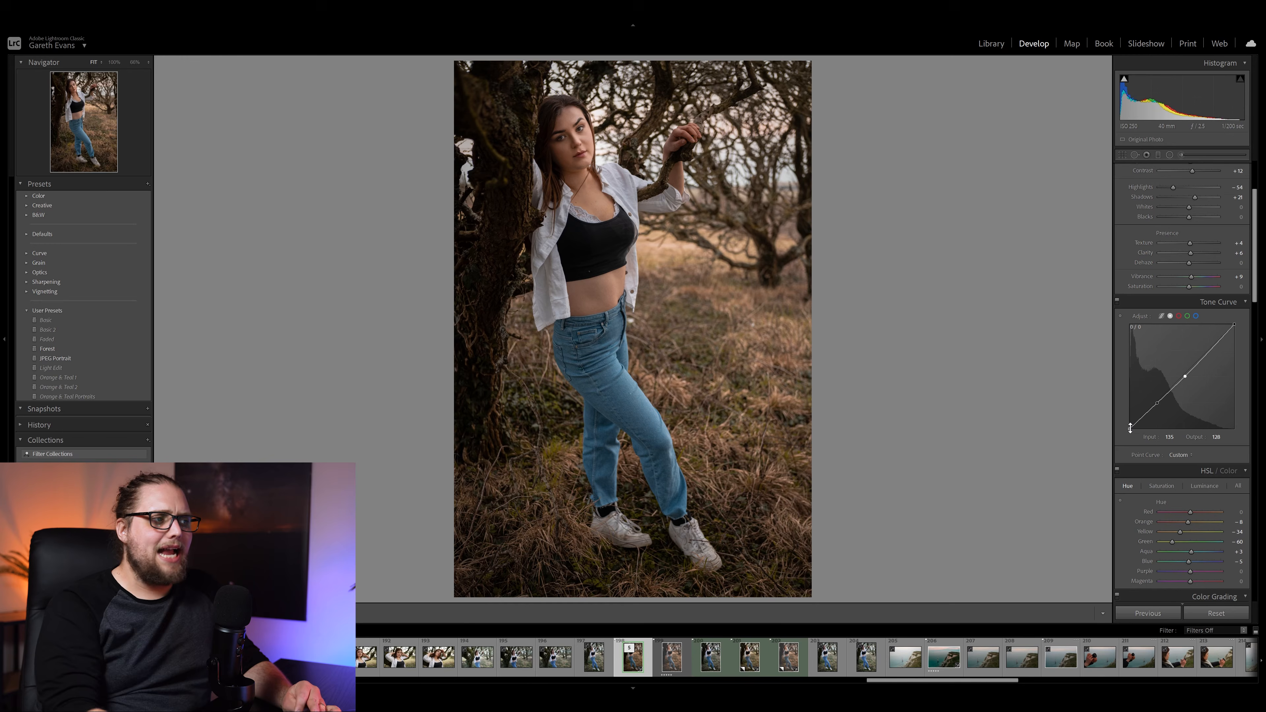
# Try raising the tone curve's black point to output 255 and undo the extreme change
pyautogui.moveTo(1130, 428); pyautogui.dragTo(1085, 306)
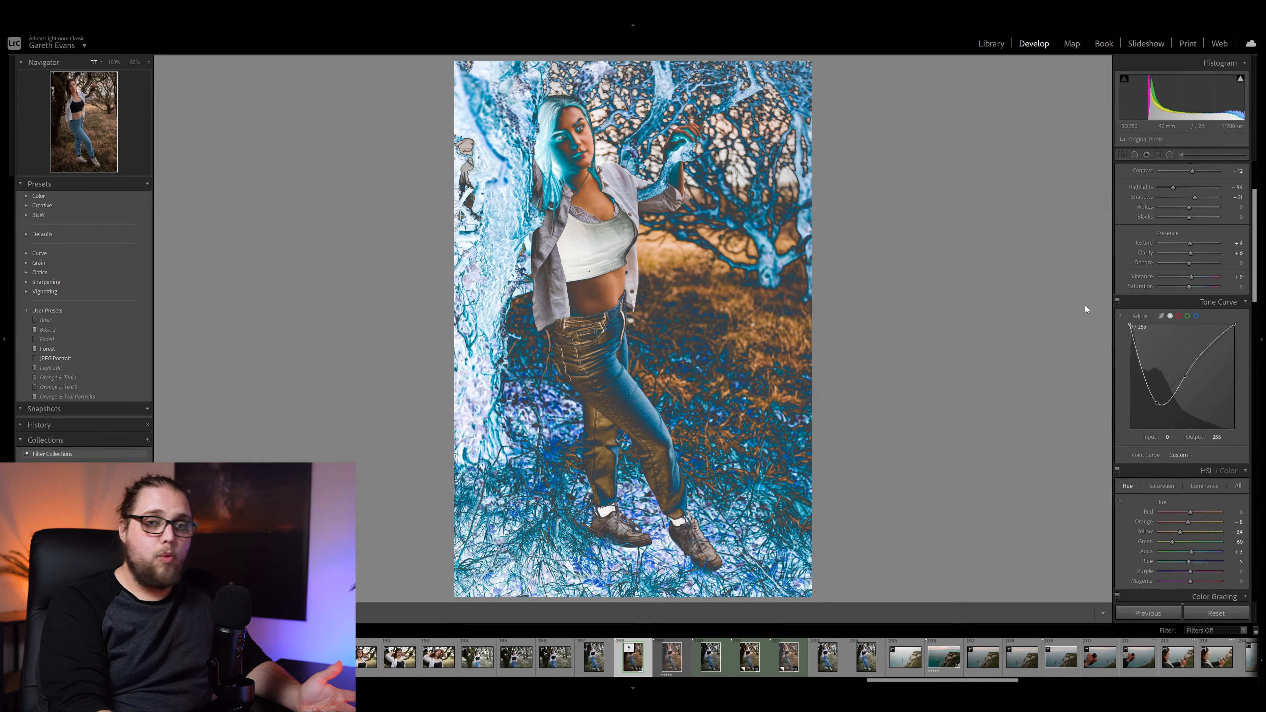
pyautogui.hotkey('ctrl', 'z')
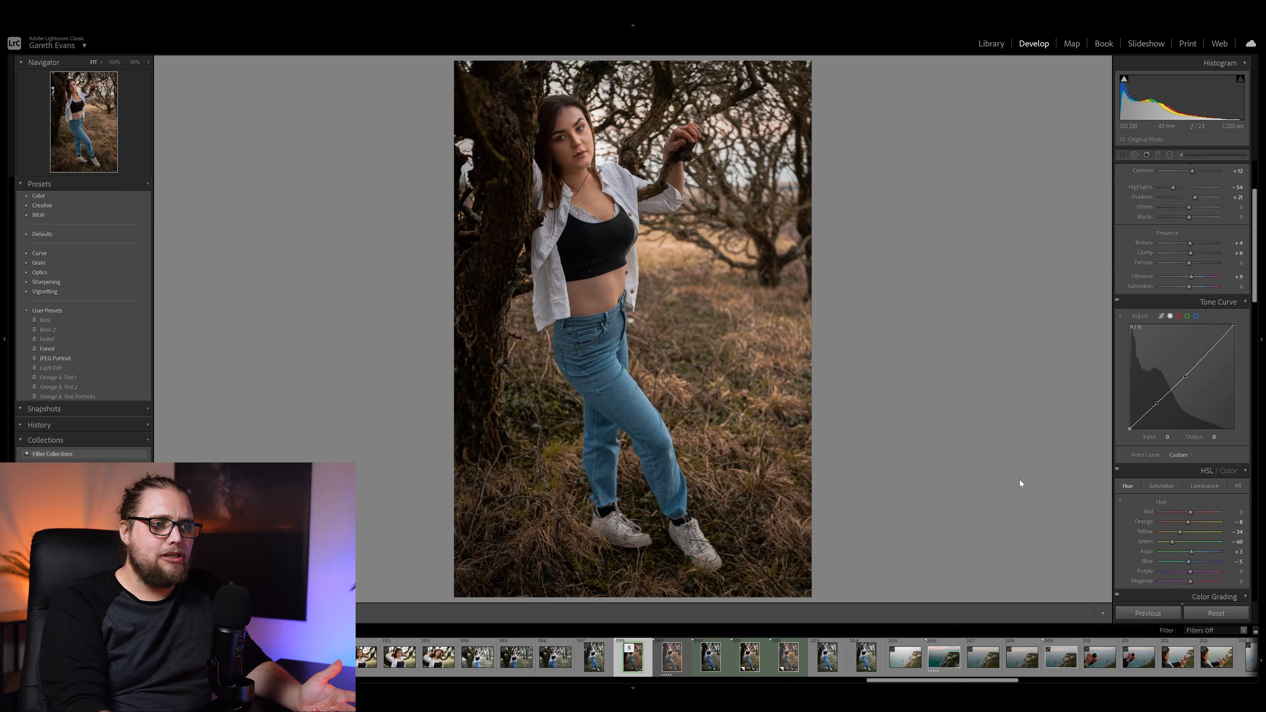
pyautogui.hotkey('ctrl', 'y')
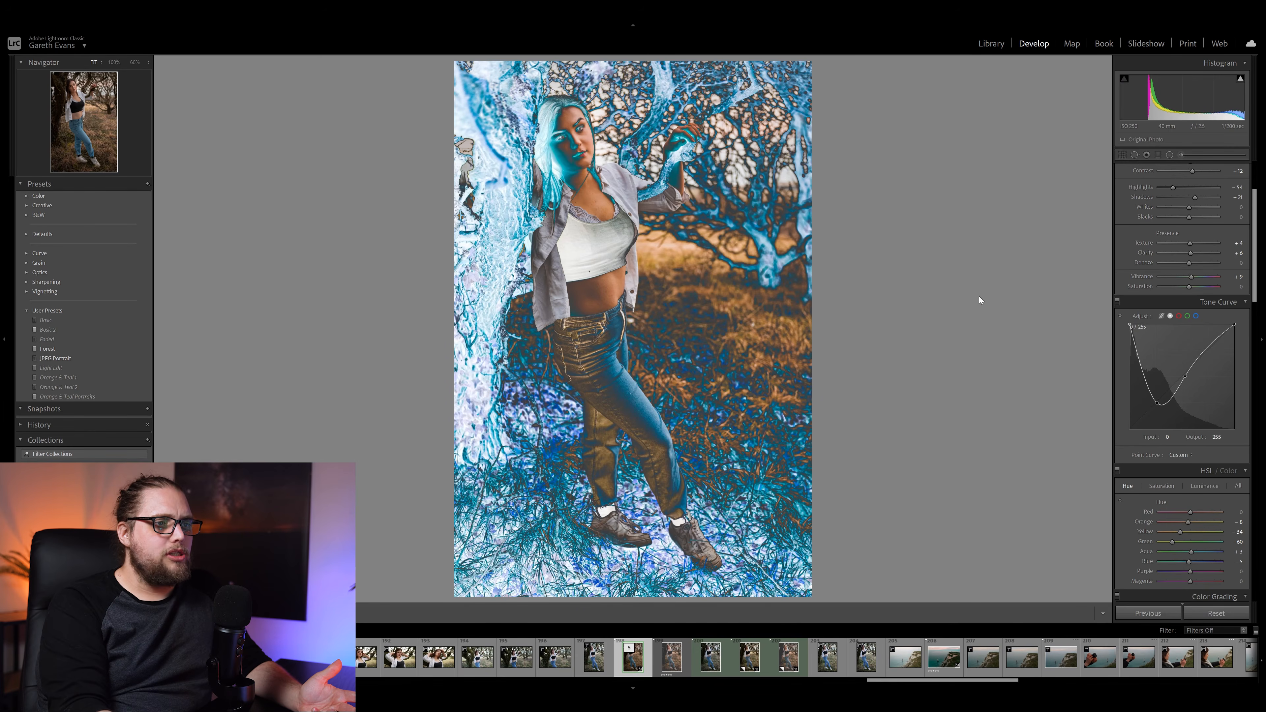
pyautogui.hotkey('ctrl', 'z')
# Fade the blacks by raising the tone curve's black point to output 42, with midtones at 133/135 and shadows at 67/69
pyautogui.hotkey('ctrl', 'z')
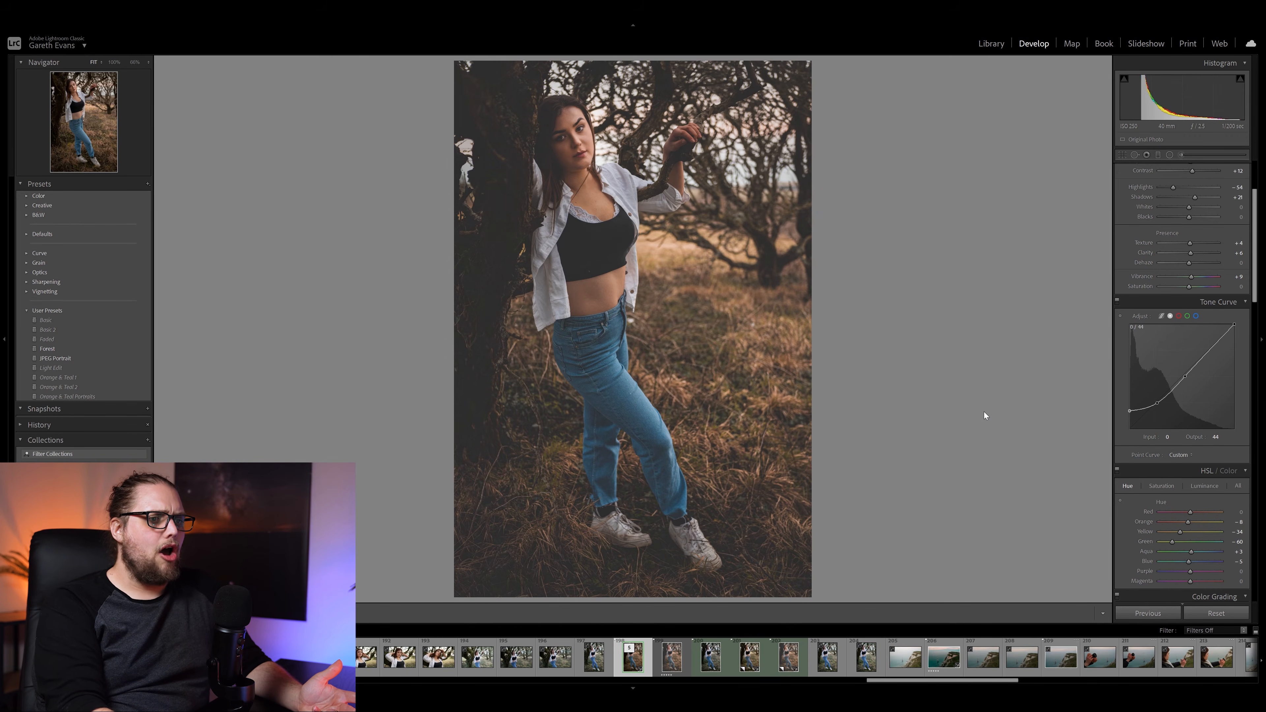
pyautogui.hotkey('ctrl', 'z')
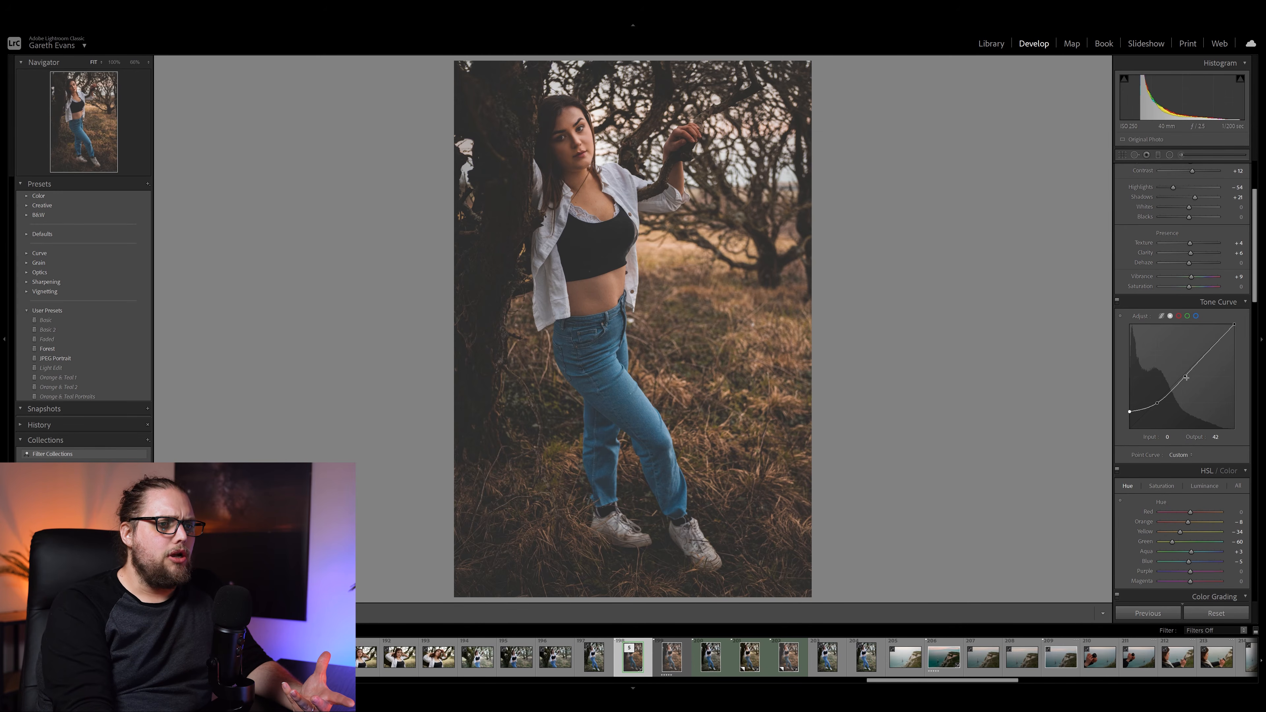
pyautogui.moveTo(1185, 375); pyautogui.dragTo(1184, 374)
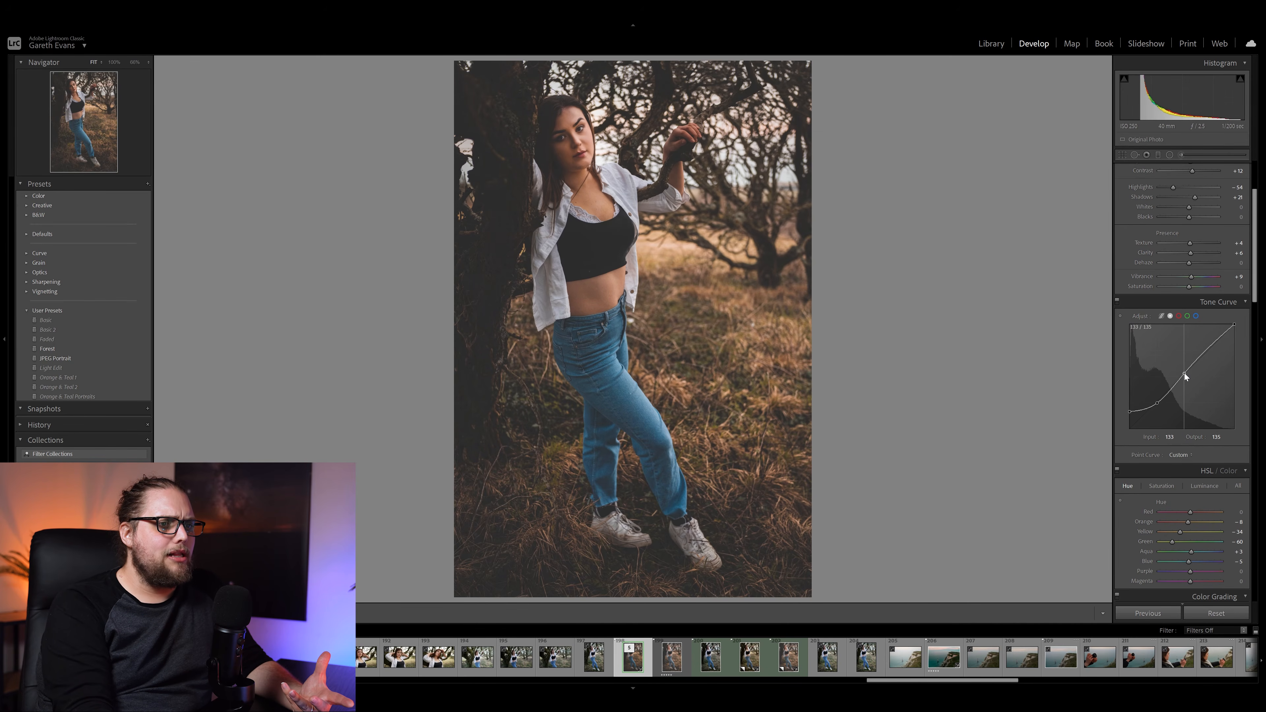
pyautogui.moveTo(1157, 403); pyautogui.dragTo(1157, 401)
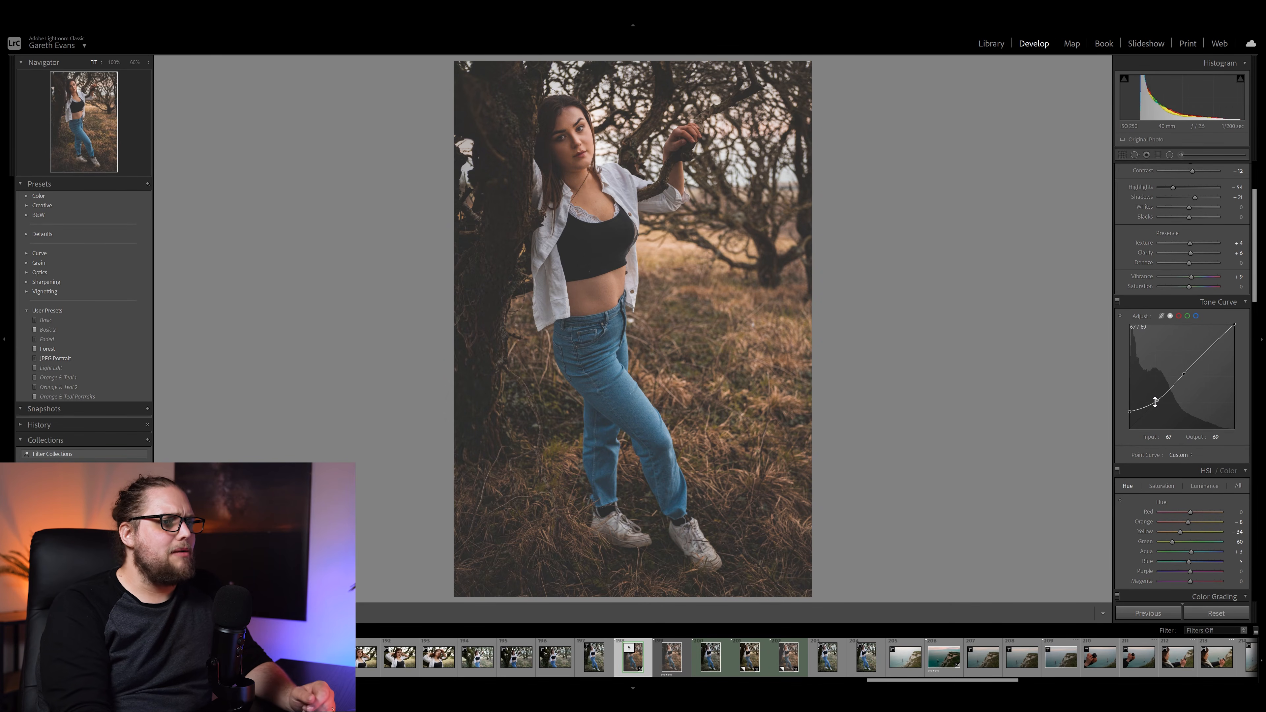
# Compare the portrait with the tone curve adjustment switched off and on
pyautogui.click(1118, 302)
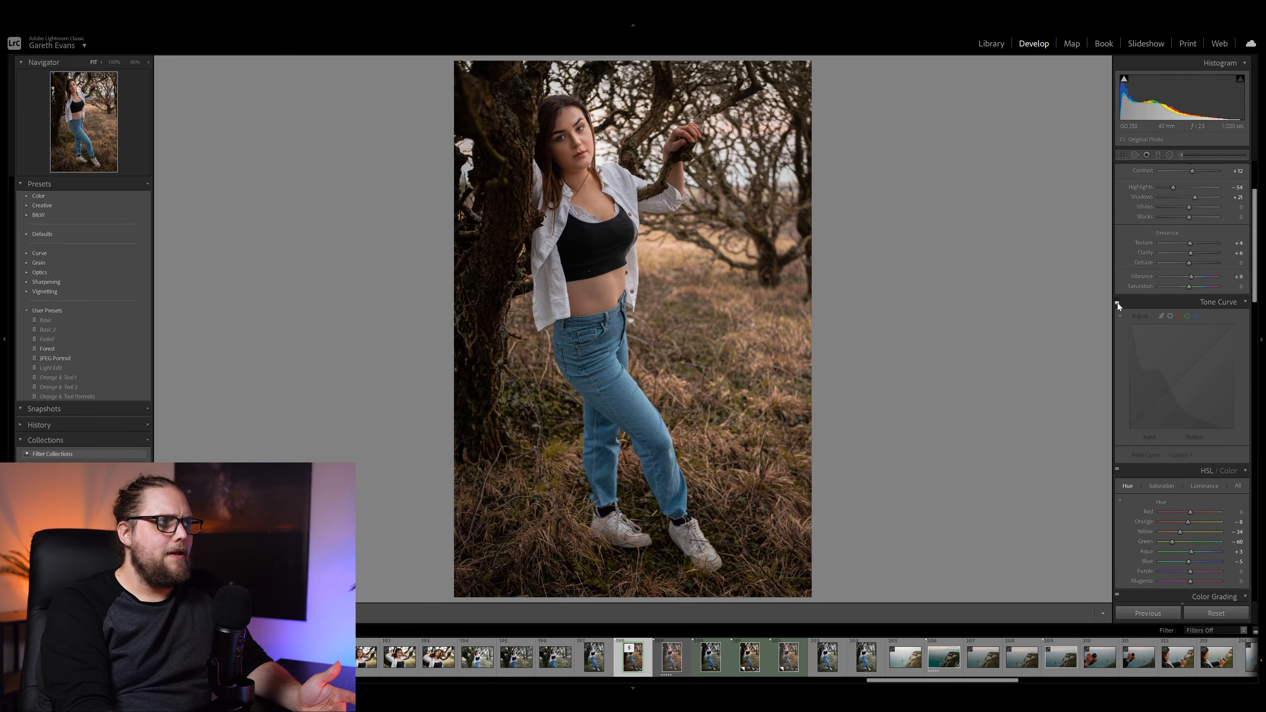
pyautogui.click(1117, 301)
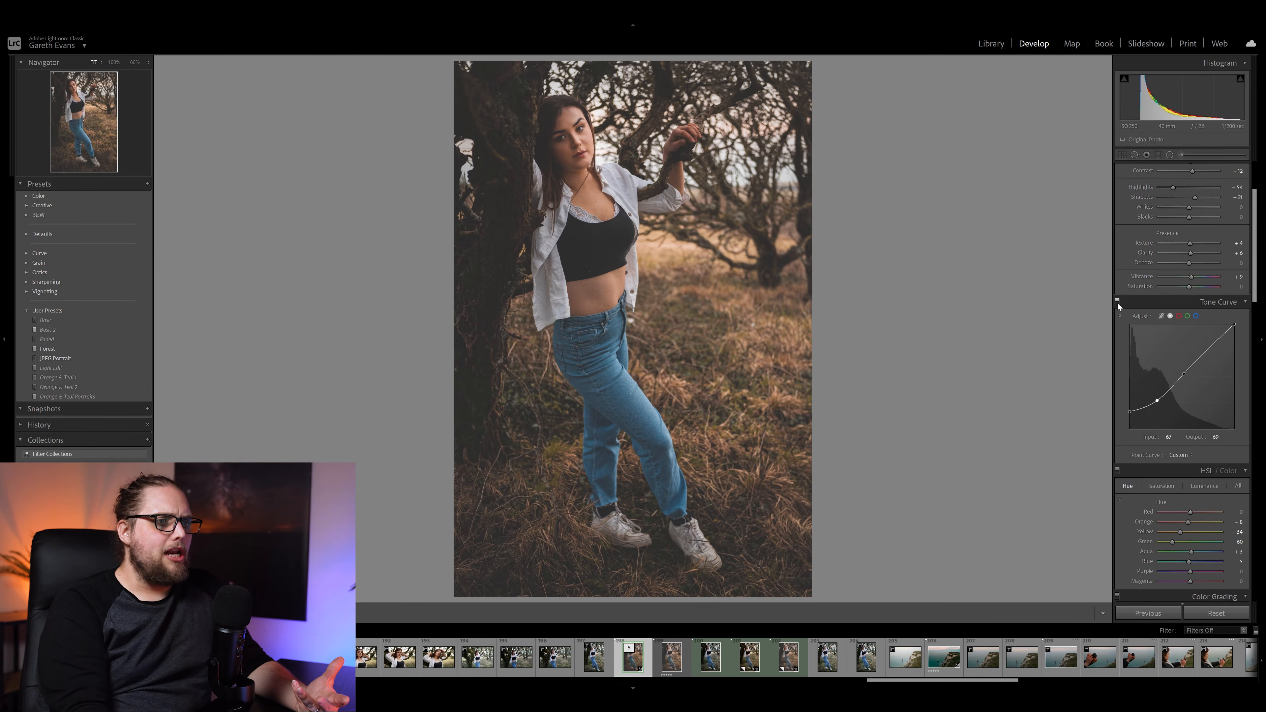
pyautogui.click(1117, 301)
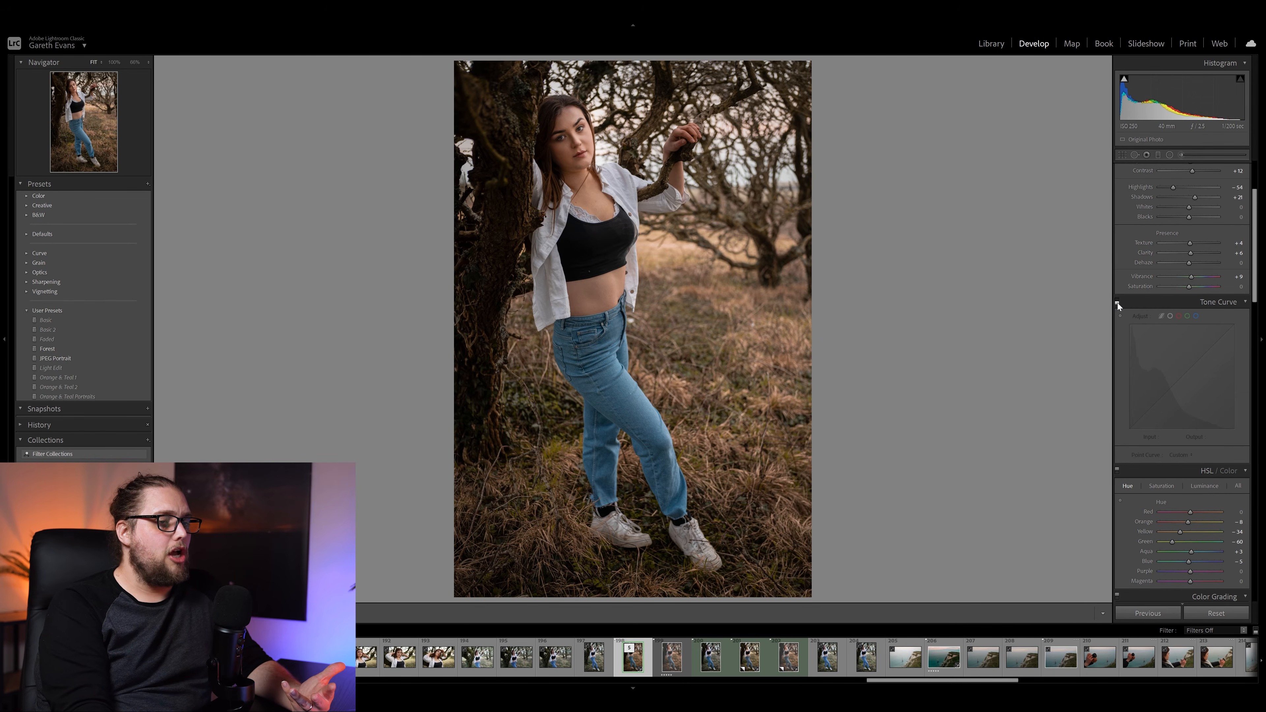
pyautogui.click(1117, 300)
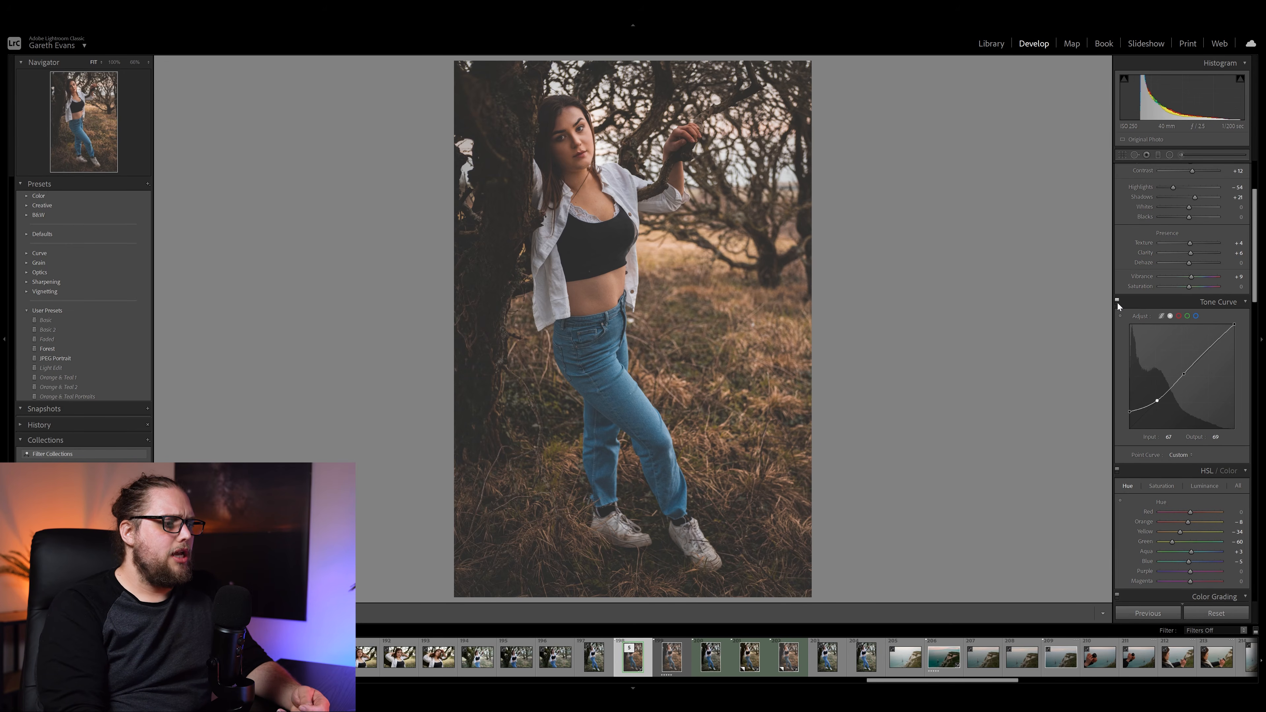
# View the portrait against a blacked-out interface and restore the normal display
pyautogui.press('l')
pyautogui.press('l')
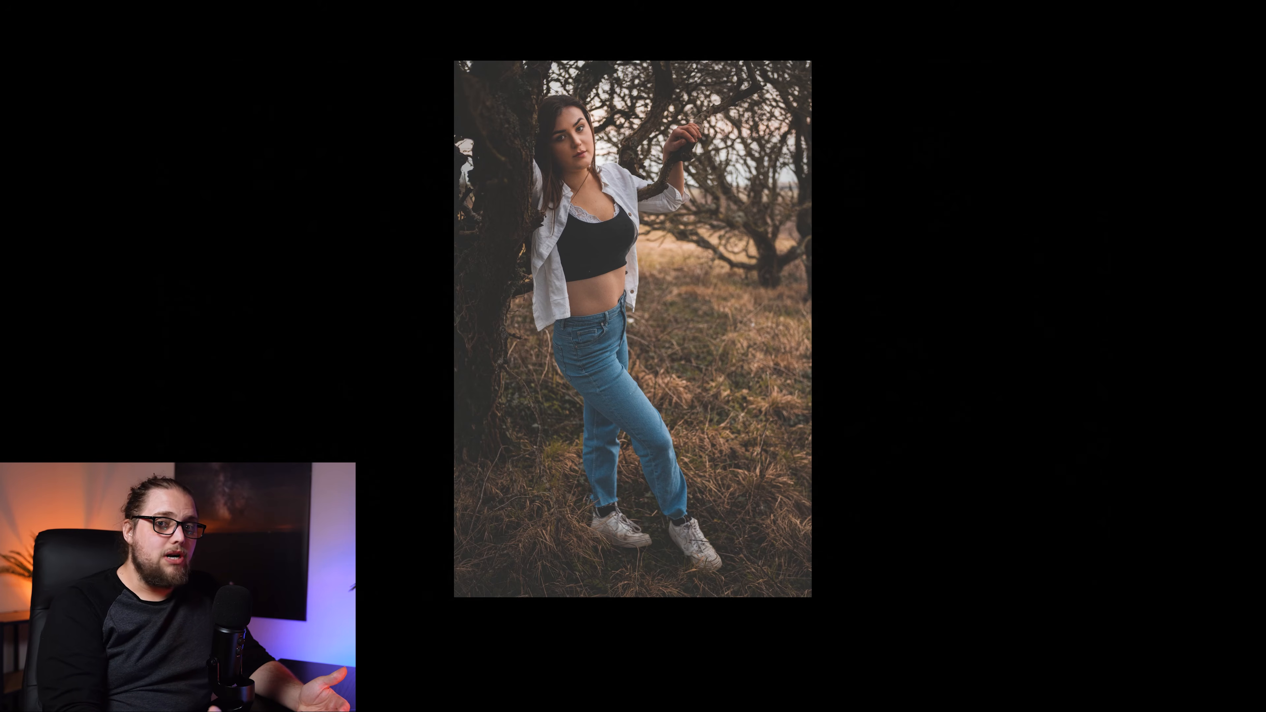
pyautogui.press('l')
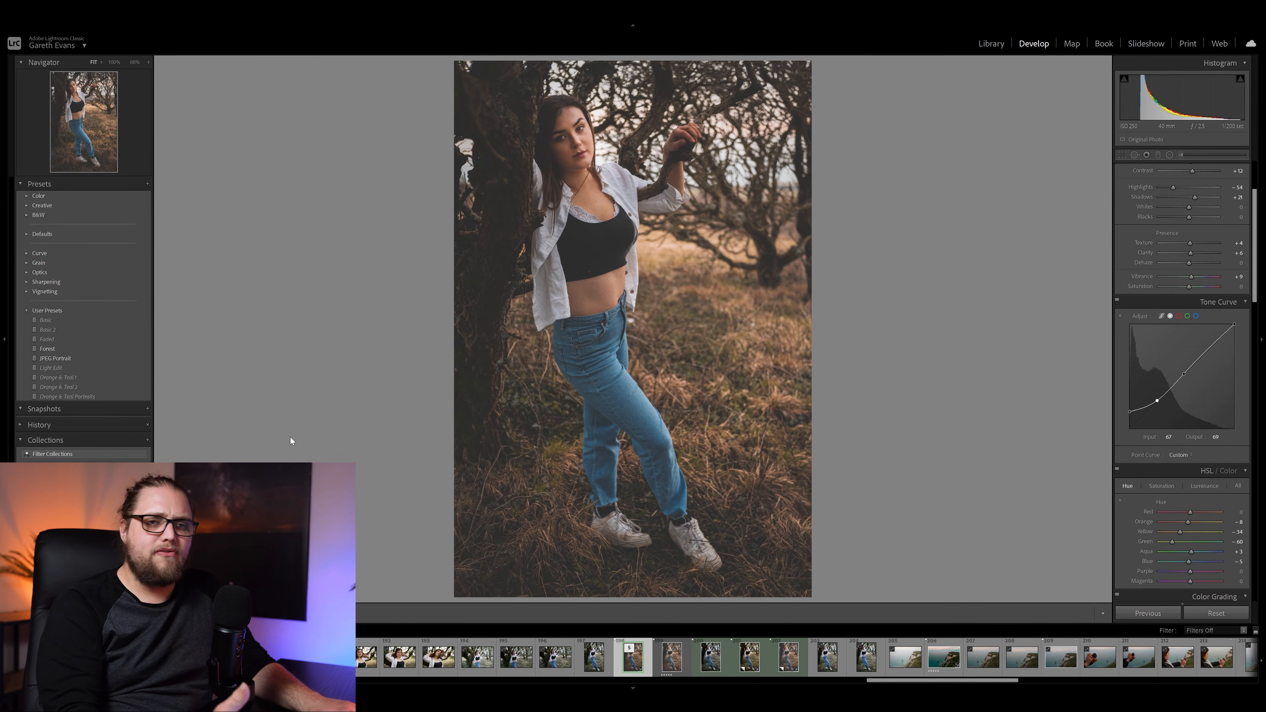
# Compare the final edit with the original, first full view and again side by side
pyautogui.press('\\')
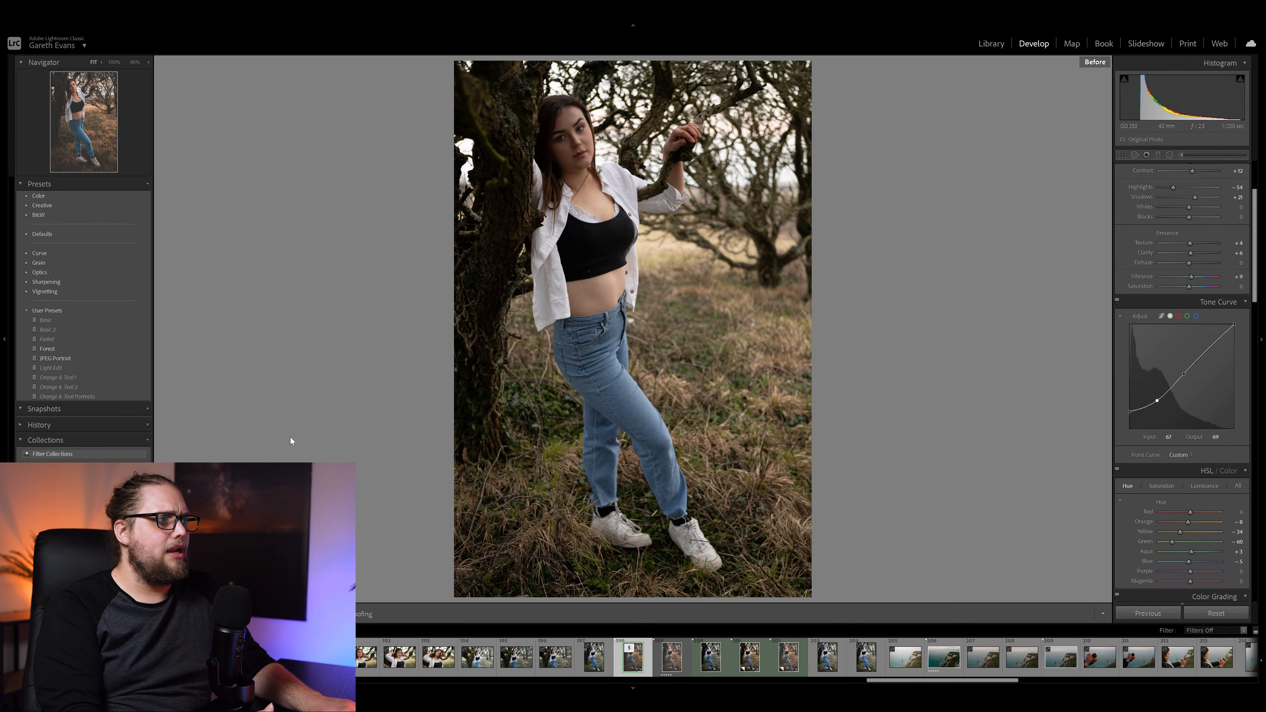
pyautogui.press('\\')
pyautogui.press('y')
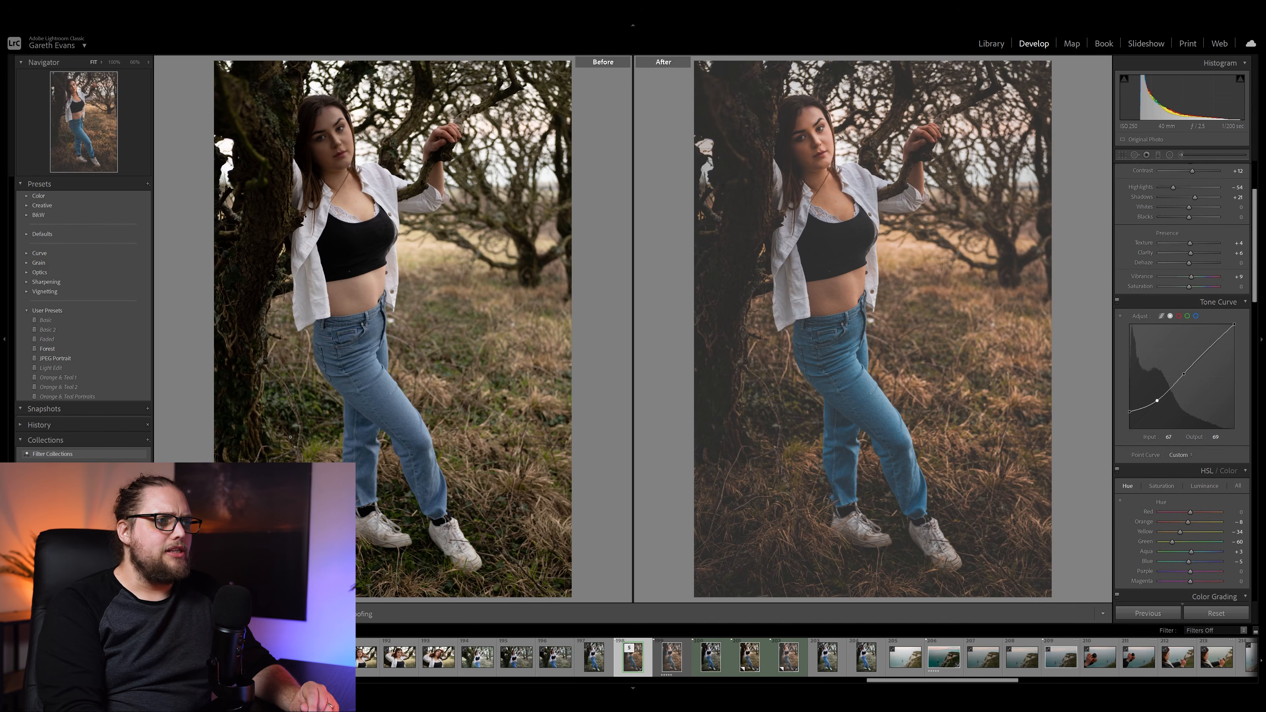
pyautogui.press('y')
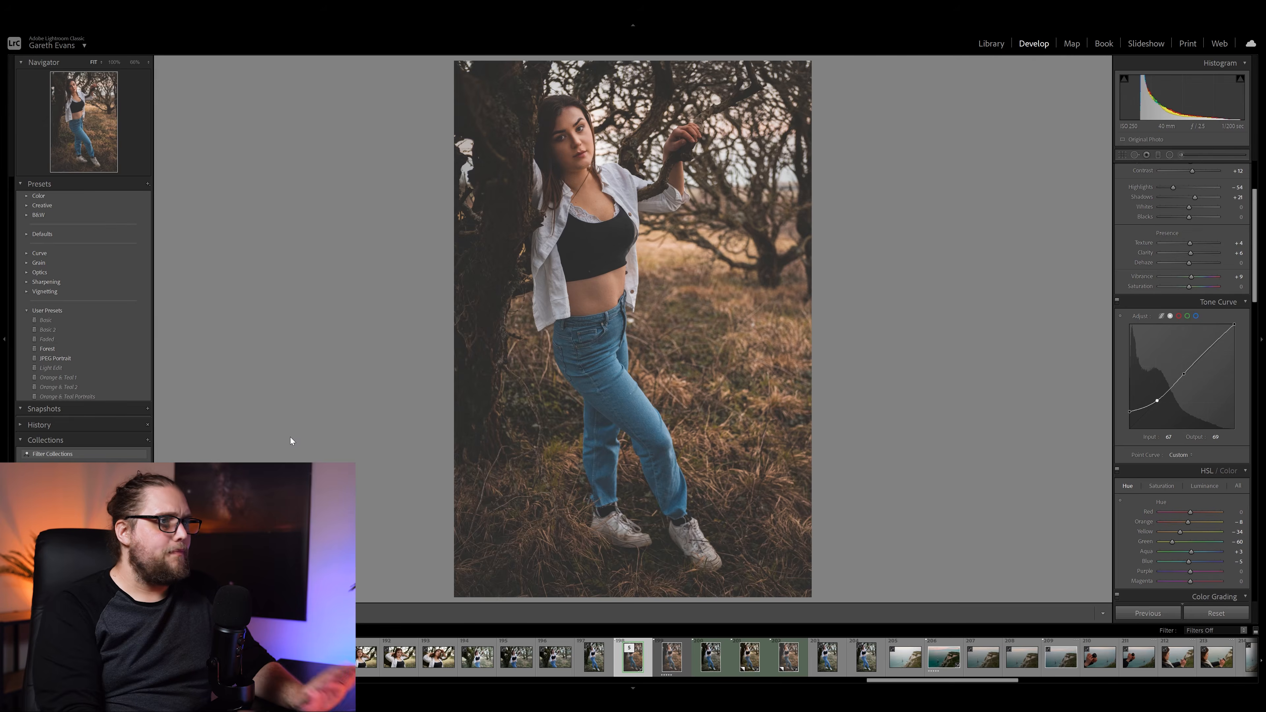